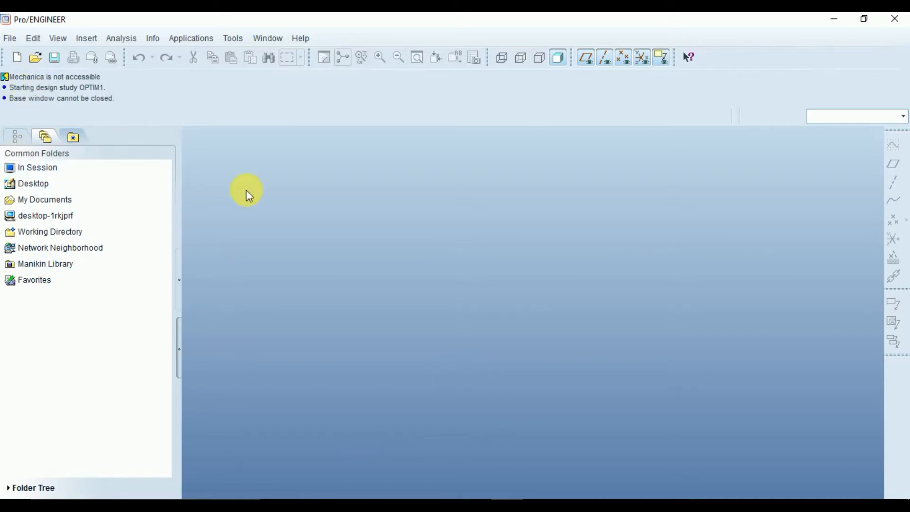
- Create a new solid part from the mmns_part_solid template instead of the default template
left_click(16, 57)
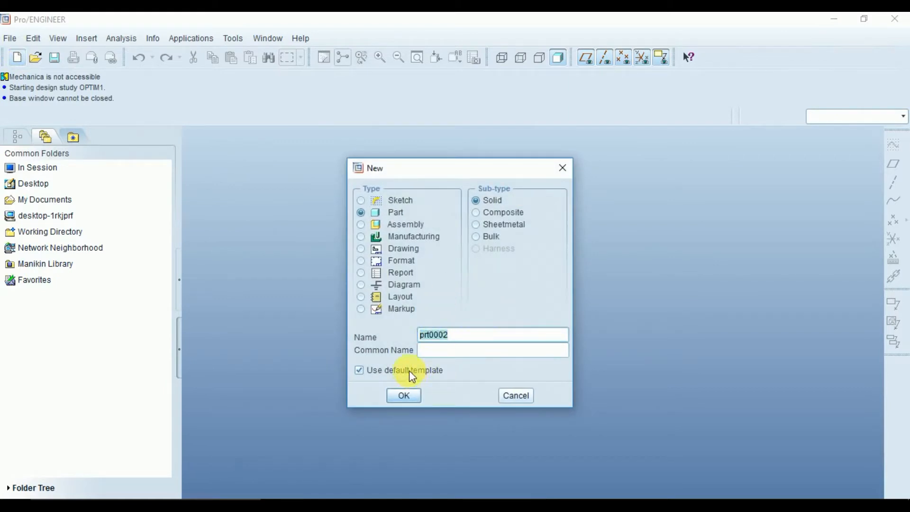
left_click(409, 375)
left_click(403, 395)
left_click(381, 198)
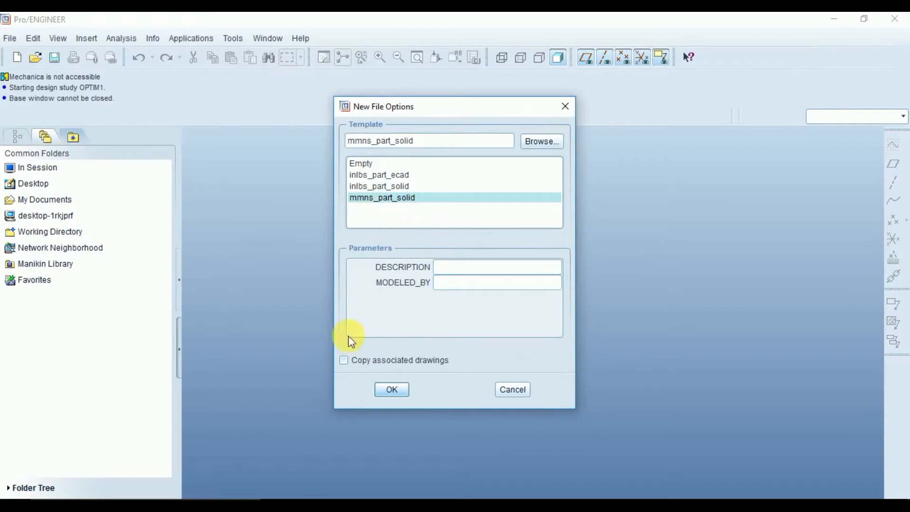
left_click(392, 390)
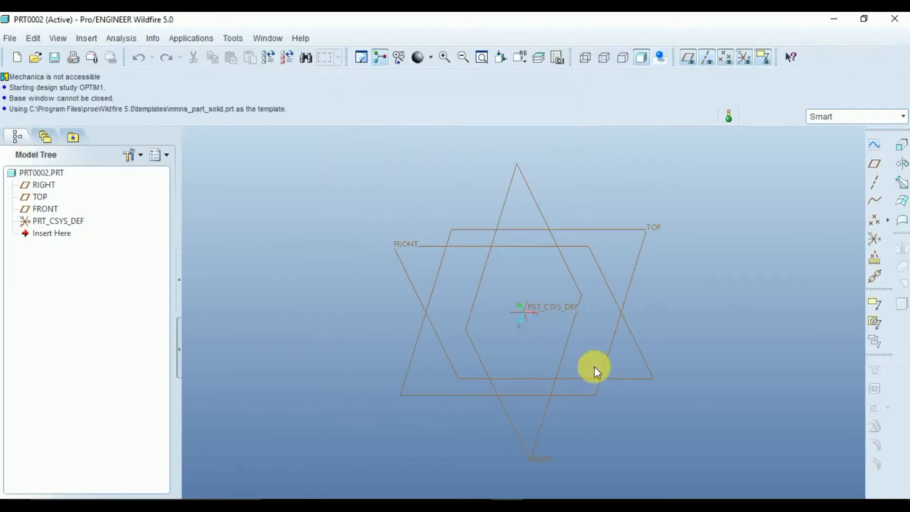
- Start a sketch on the FRONT plane with the RIGHT plane as the right-facing orientation reference
left_click(398, 257)
left_click(875, 145)
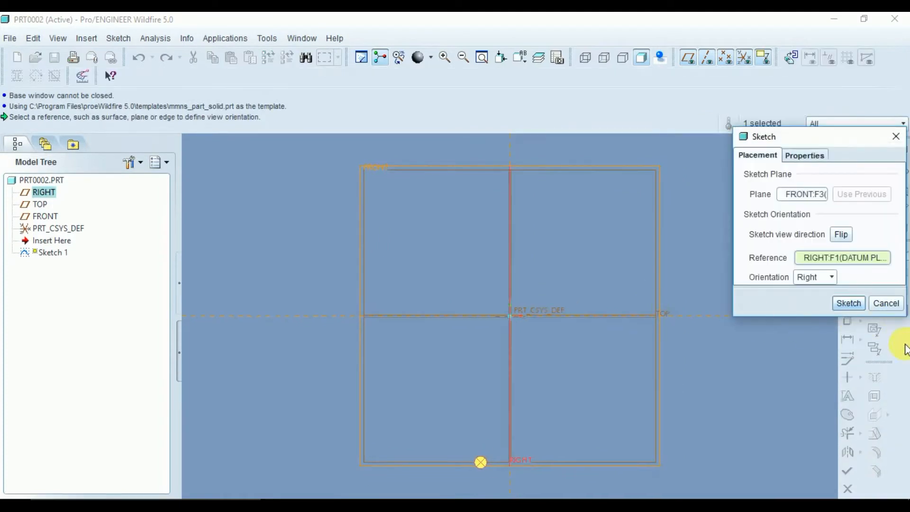
left_click(849, 303)
- Add a vertical centerline through the sketch origin
left_click(880, 171)
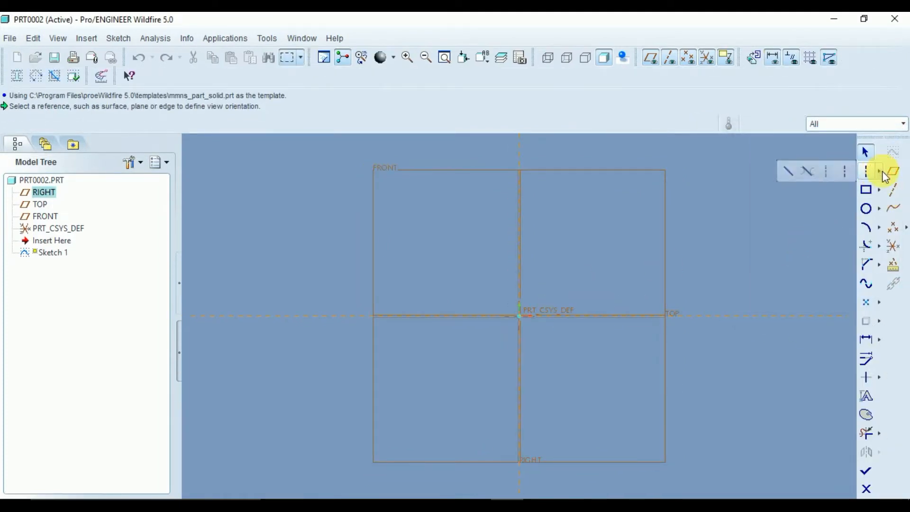
left_click(824, 170)
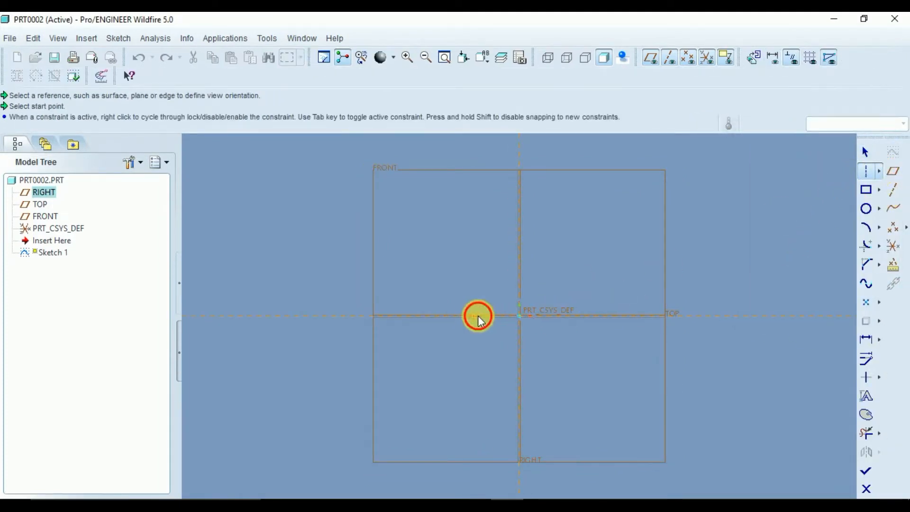
left_click(520, 315)
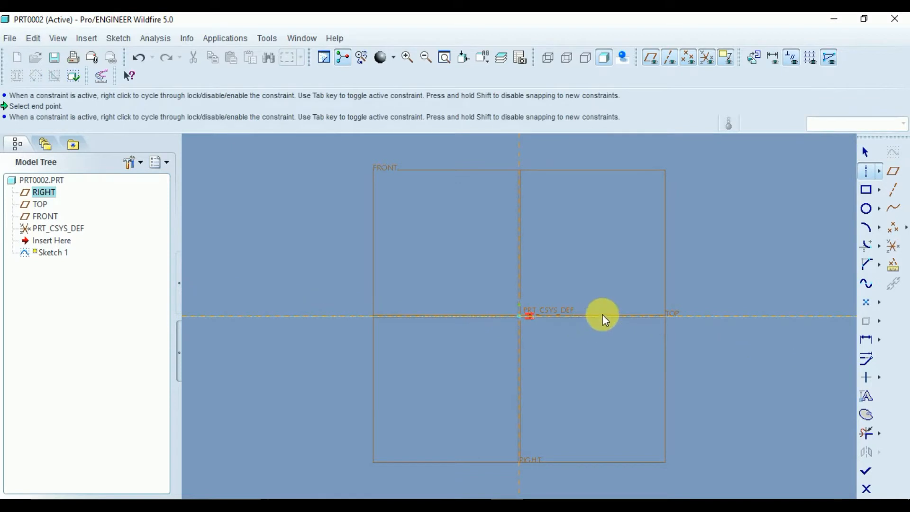
left_click(518, 341)
middle_click(573, 325)
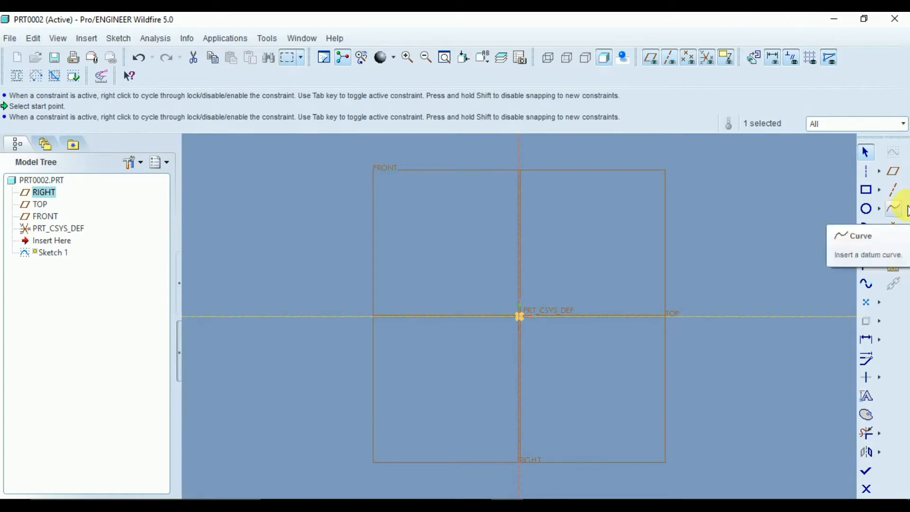
- Draw a short horizontal line outward from the vertical centerline, near the upper edge of the FRONT plane
left_click(880, 170)
left_click(789, 171)
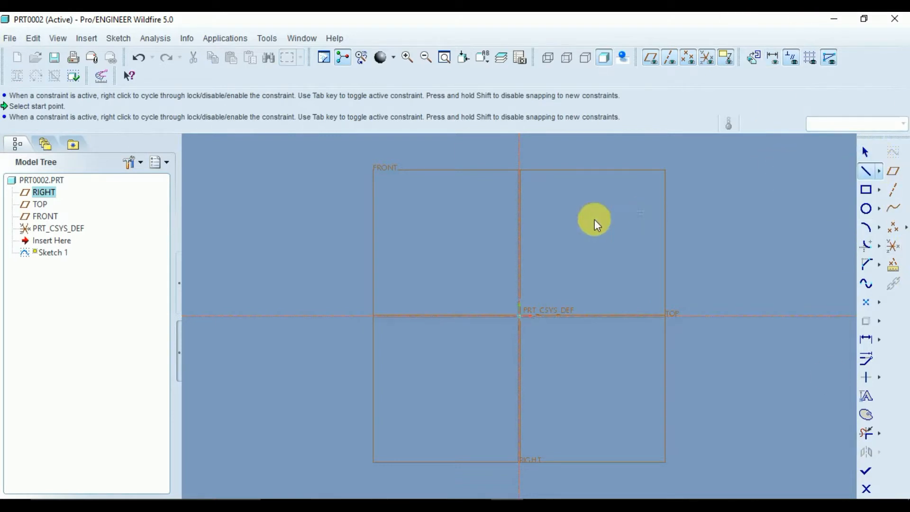
scroll(533, 212, "down", 2)
scroll(536, 214, "up", 2)
scroll(537, 213, "up", 1)
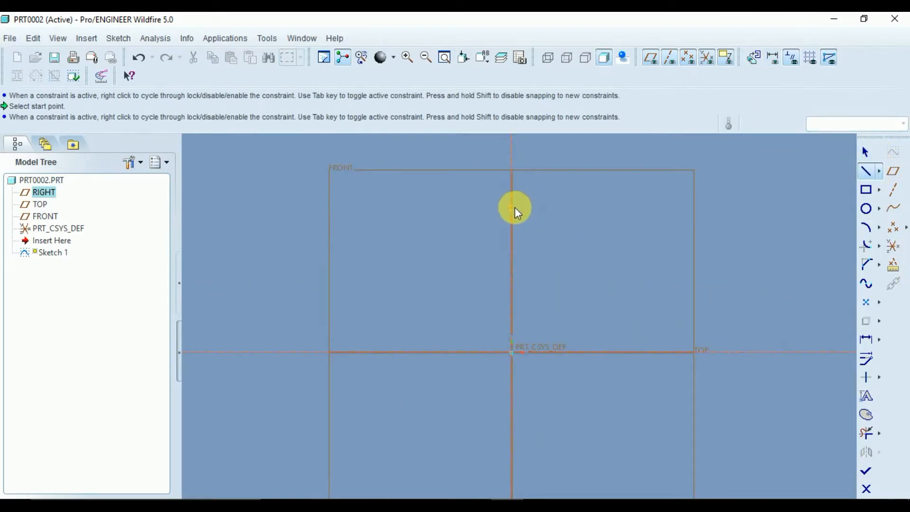
left_click(514, 201)
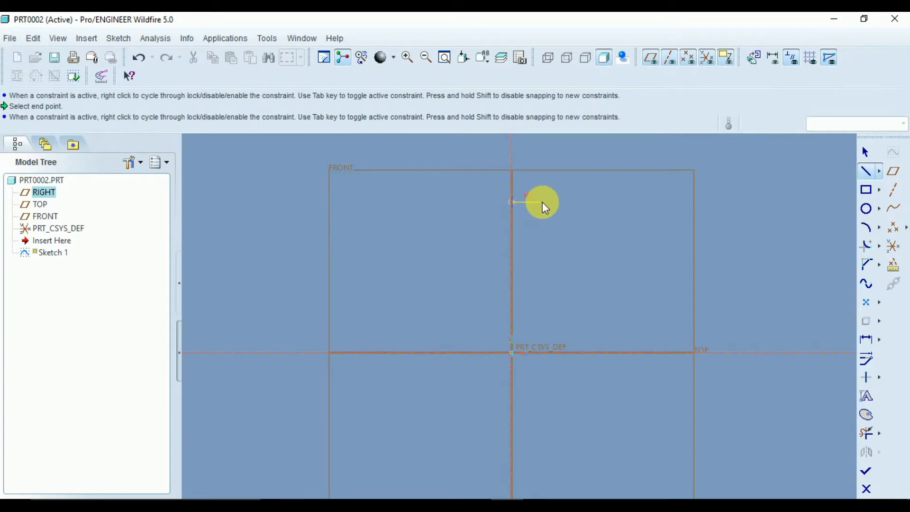
middle_click(582, 230)
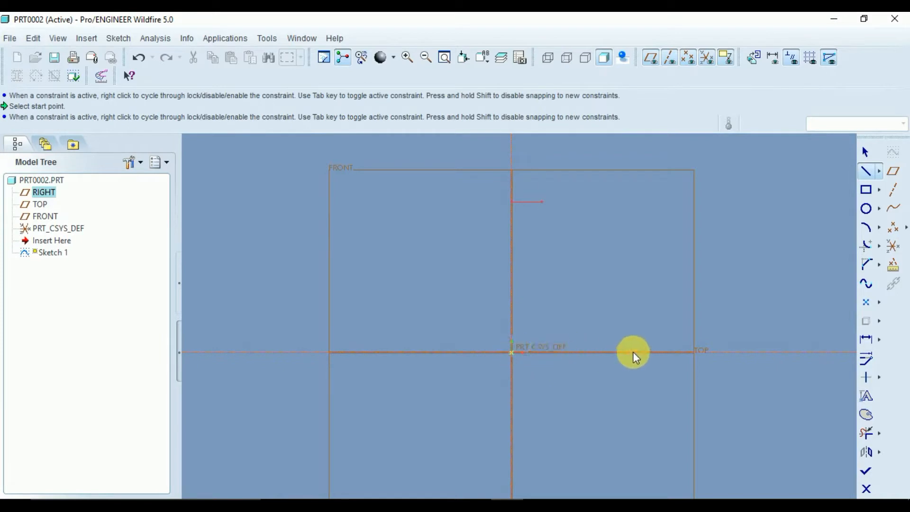
- Draw the base line from the origin along the horizontal reference, ending in a short vertical line upward
left_click(514, 352)
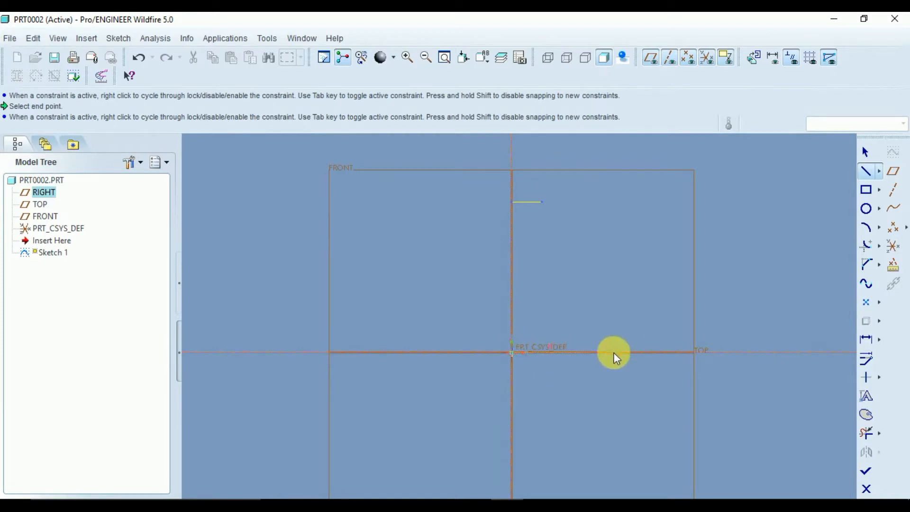
left_click(654, 352)
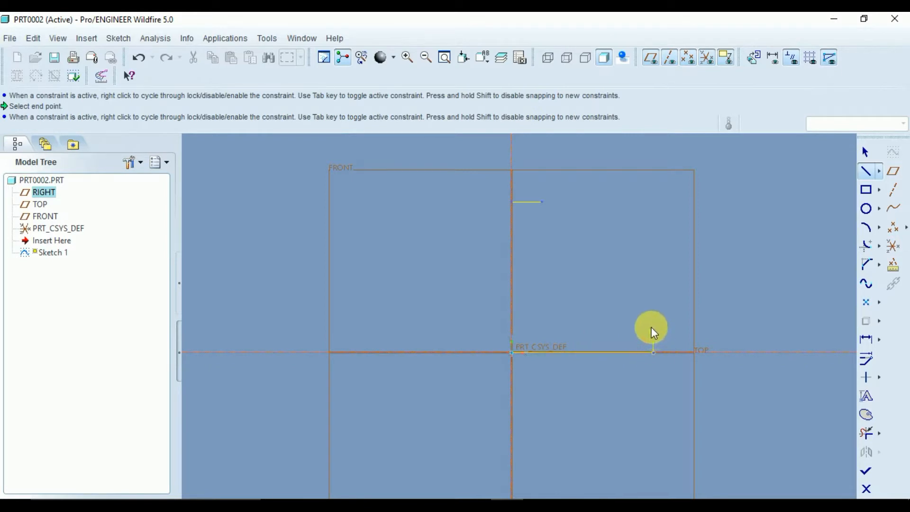
left_click(653, 329)
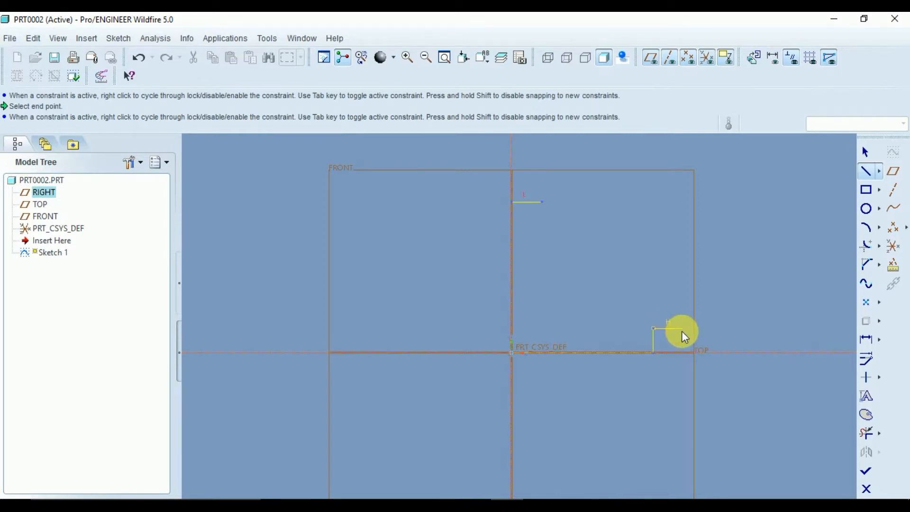
middle_click(681, 331)
middle_click(682, 331)
- Connect the end of the short top line to the top of the short vertical line with a concave three-point spline
left_click(866, 284)
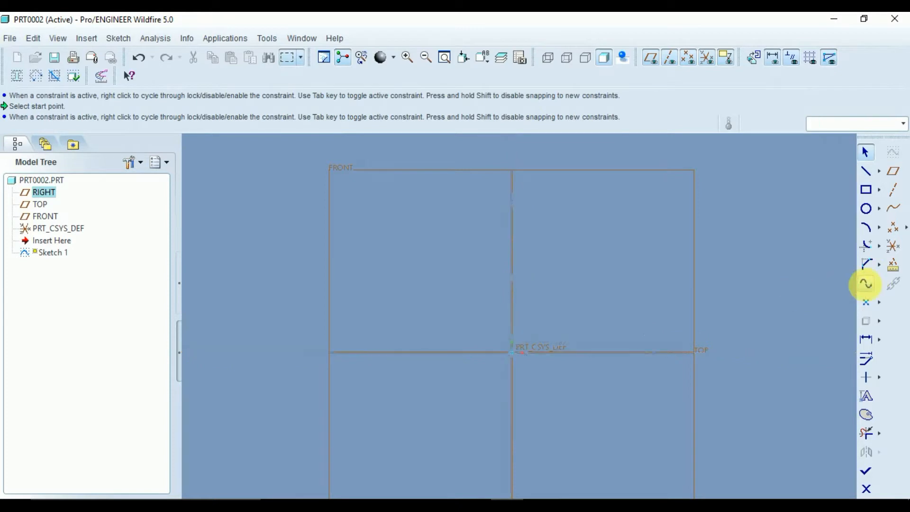
left_click(541, 202)
left_click(551, 264)
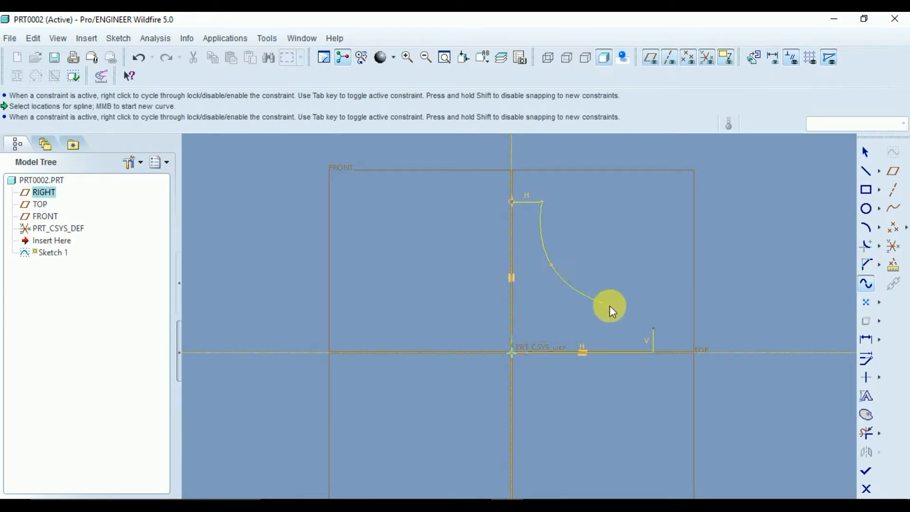
left_click(653, 328)
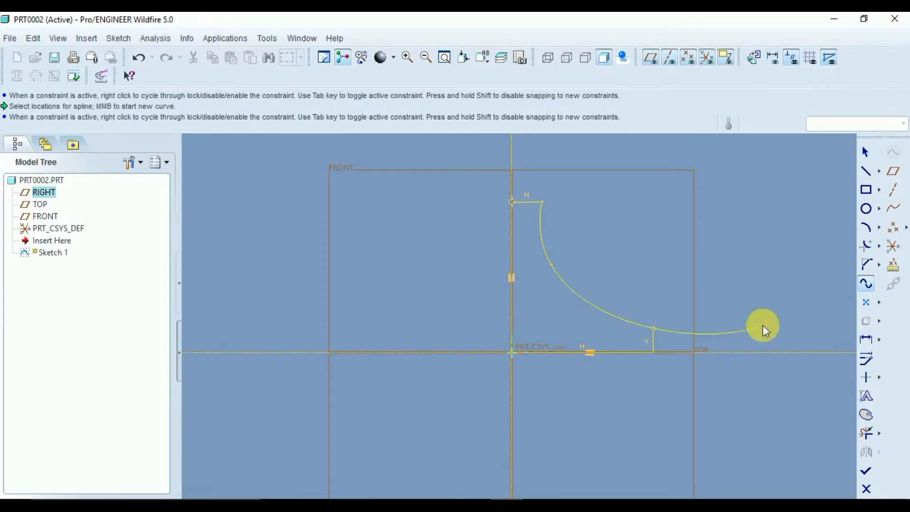
middle_click(762, 326)
middle_click(762, 325)
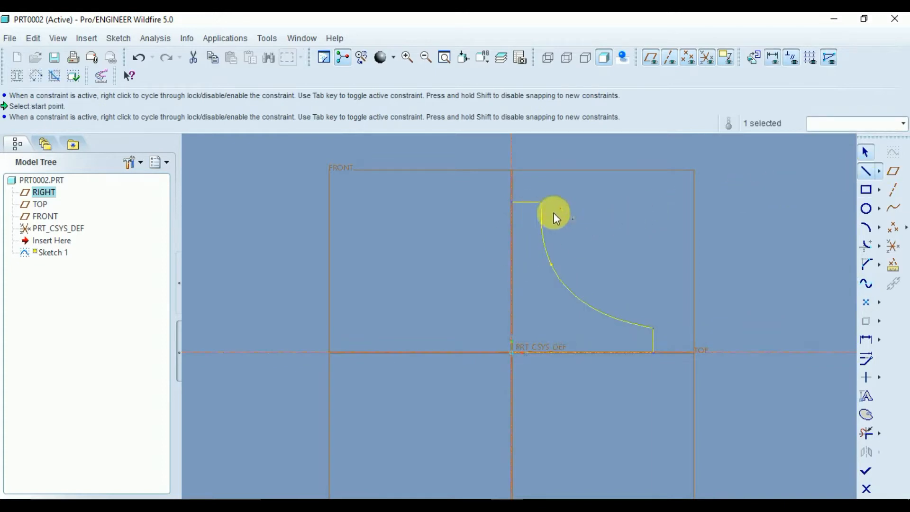
- Close the profile with a vertical line from the top line's start down to the origin
left_click(512, 203)
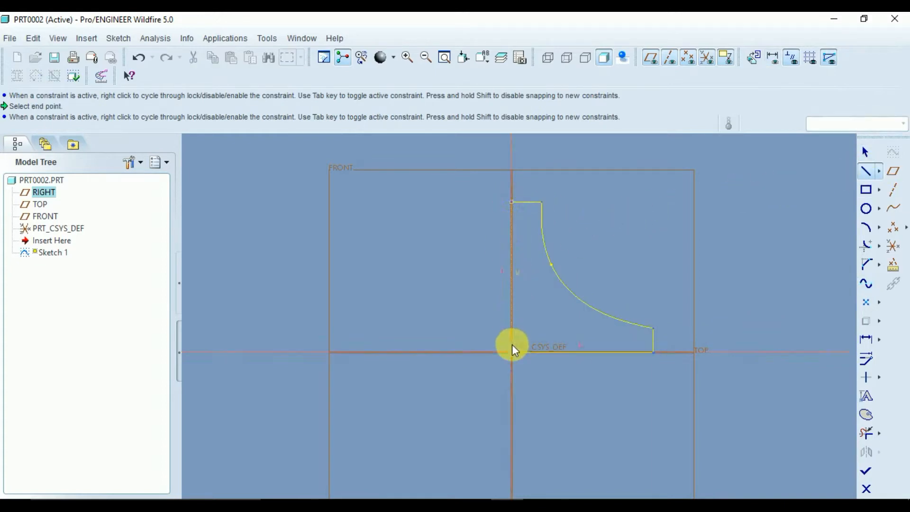
left_click(512, 353)
middle_click(665, 240)
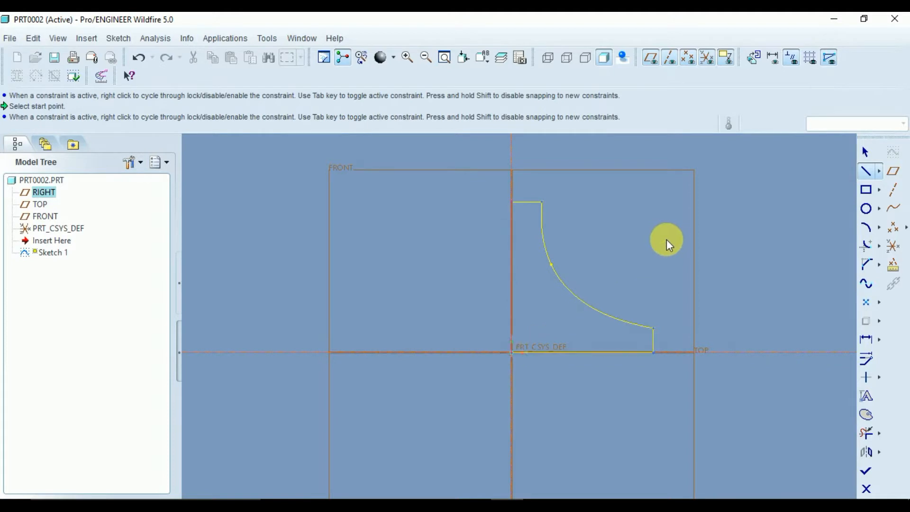
middle_click(667, 236)
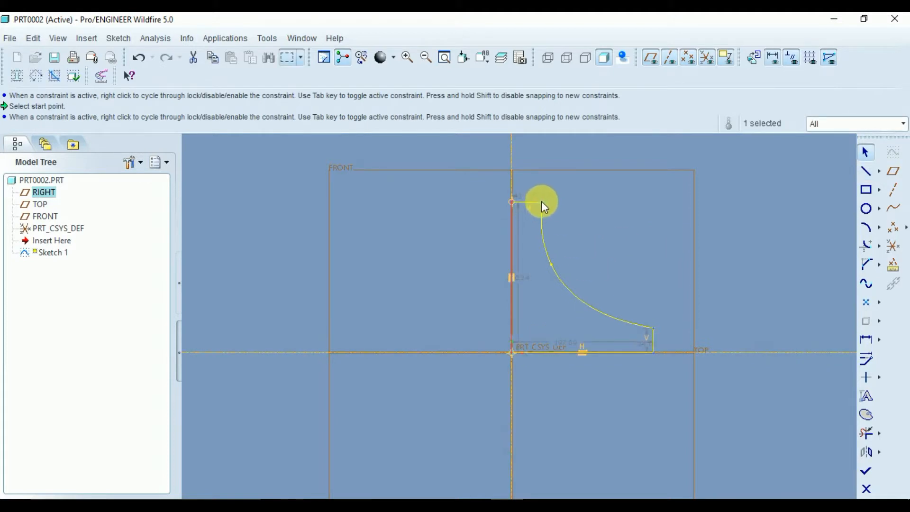
- Raise the profile's top corner, slightly lower the spline's outer end, and shade the closed loop to check it
left_click_drag(542, 200, 541, 189)
left_click_drag(653, 328, 654, 332)
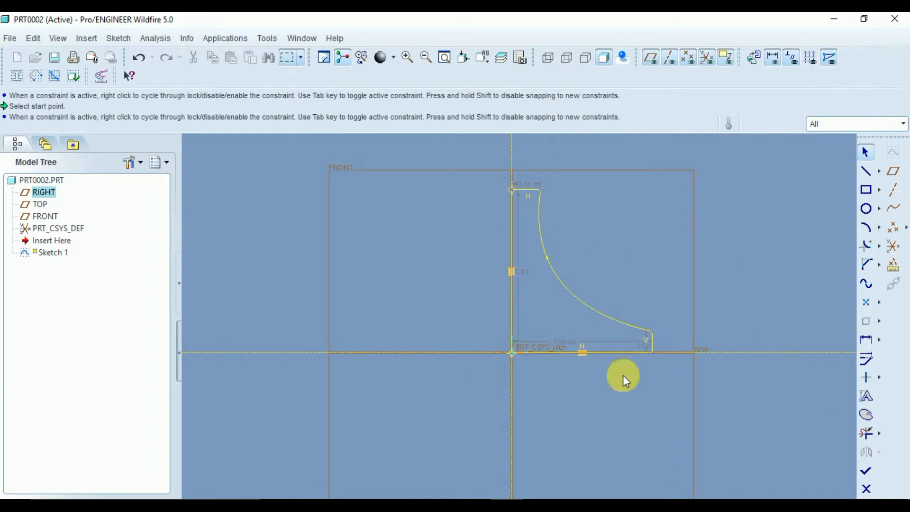
left_click(17, 76)
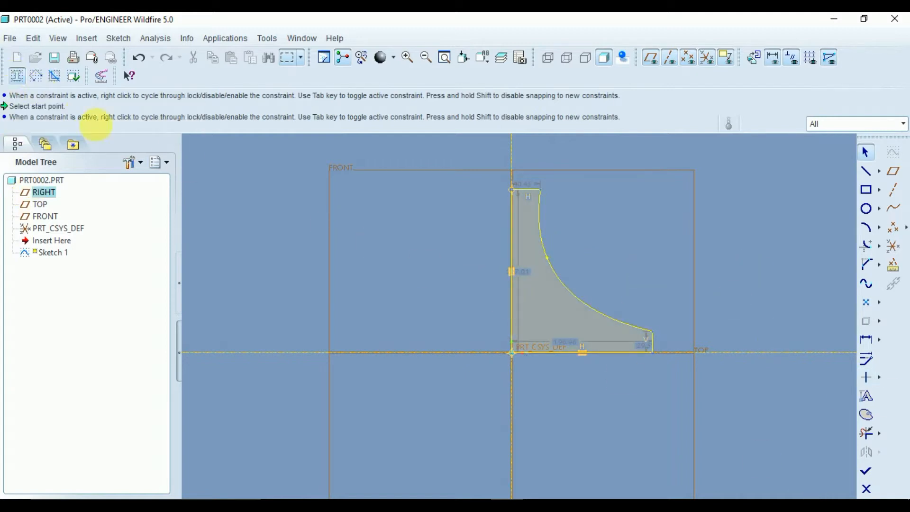
- Add a vertical geometry centerline through the origin as the revolve axis and finish the sketch
left_click(880, 172)
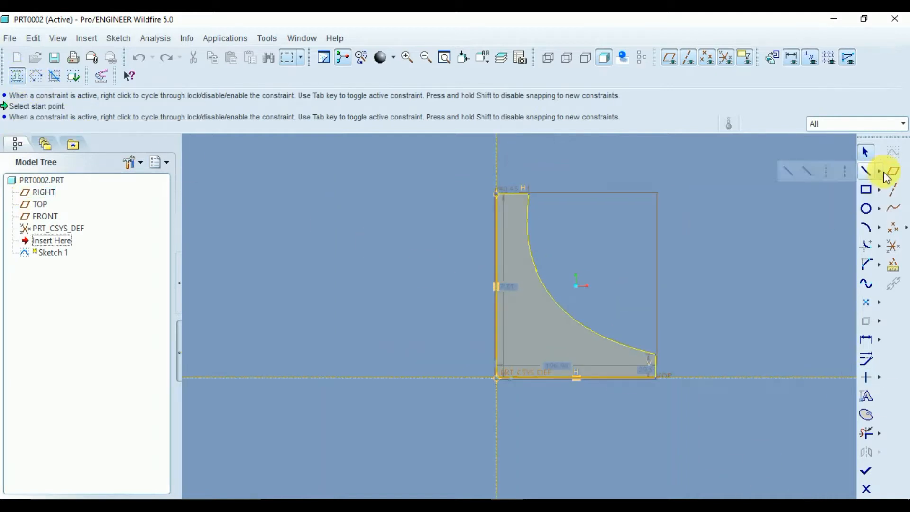
left_click(845, 172)
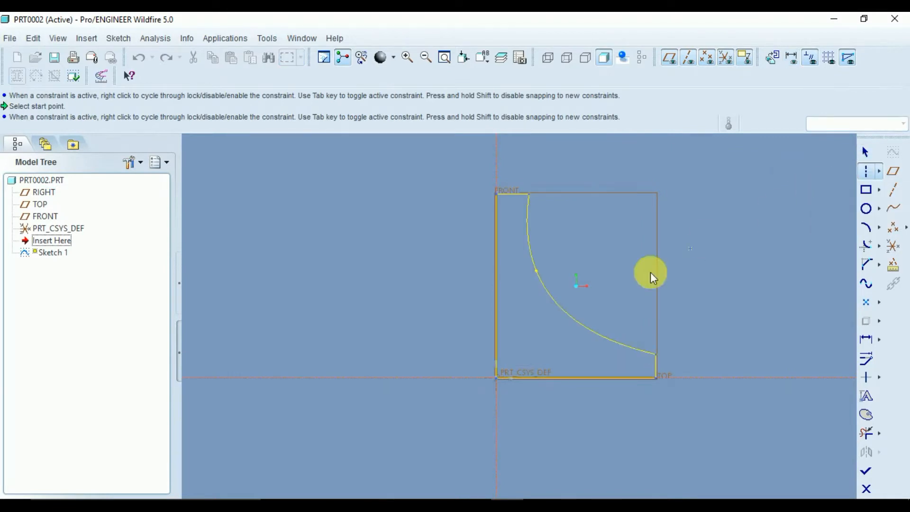
left_click(495, 382)
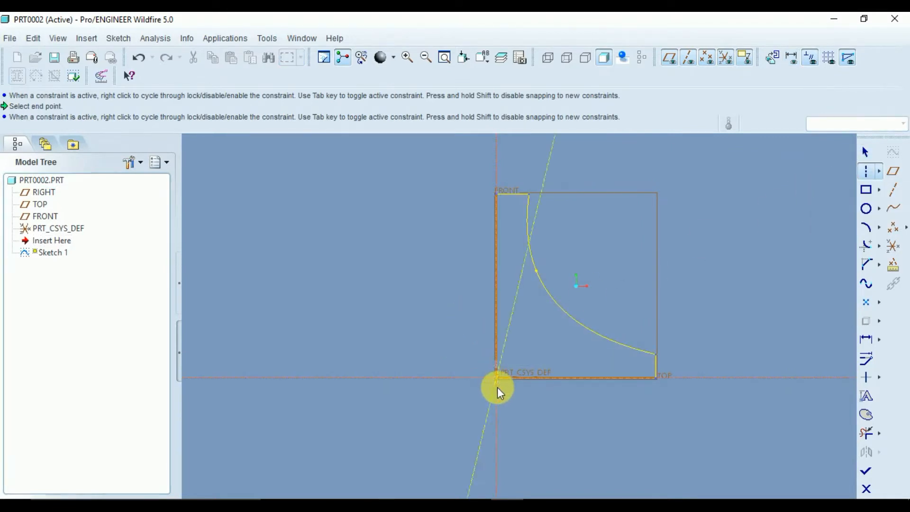
left_click(497, 404)
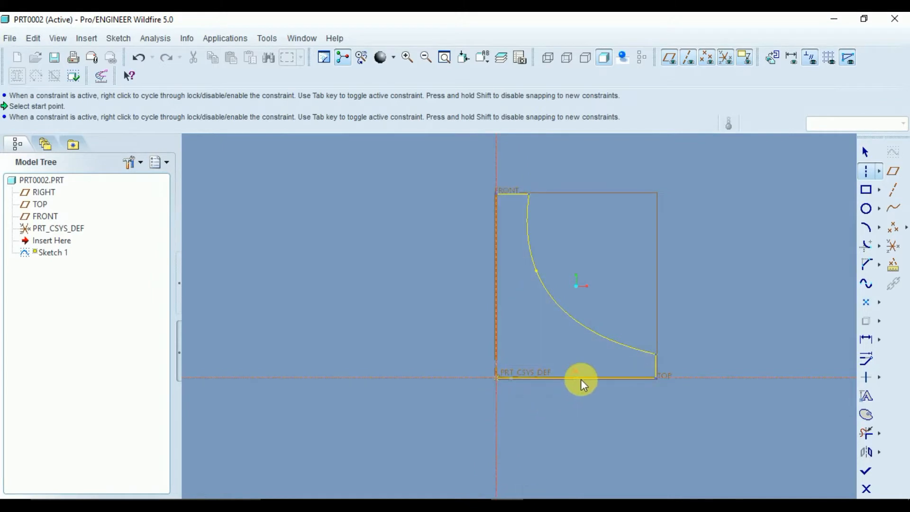
middle_click(581, 379)
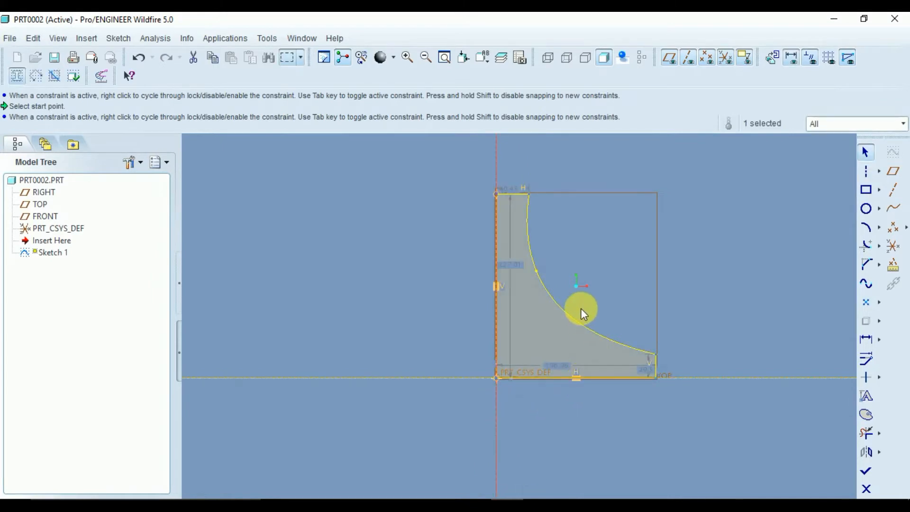
left_click(867, 473)
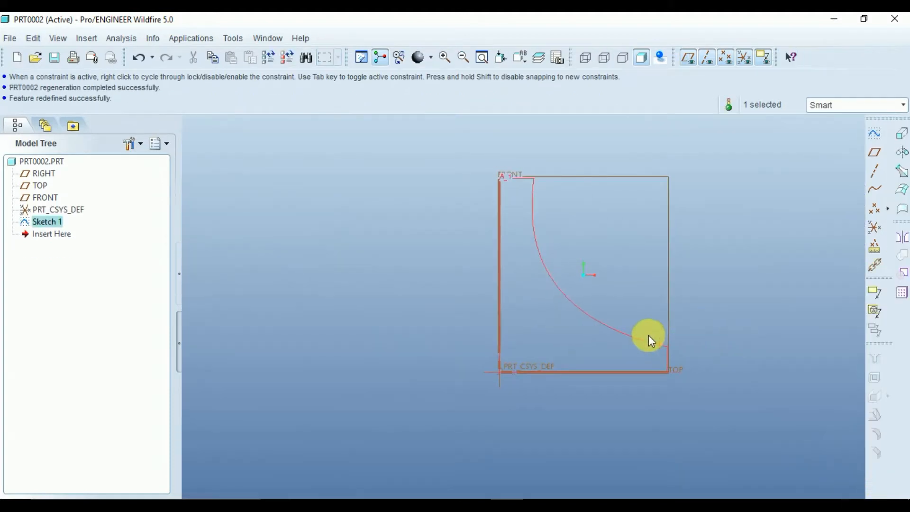
- Revolve the sketched profile 360 degrees about its centerline into a solid
left_click(902, 152)
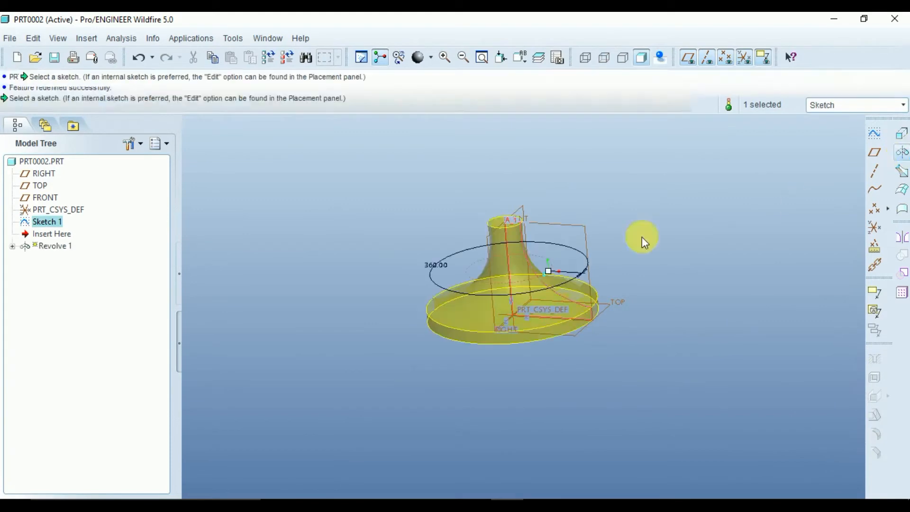
middle_click_drag(531, 259, 607, 257)
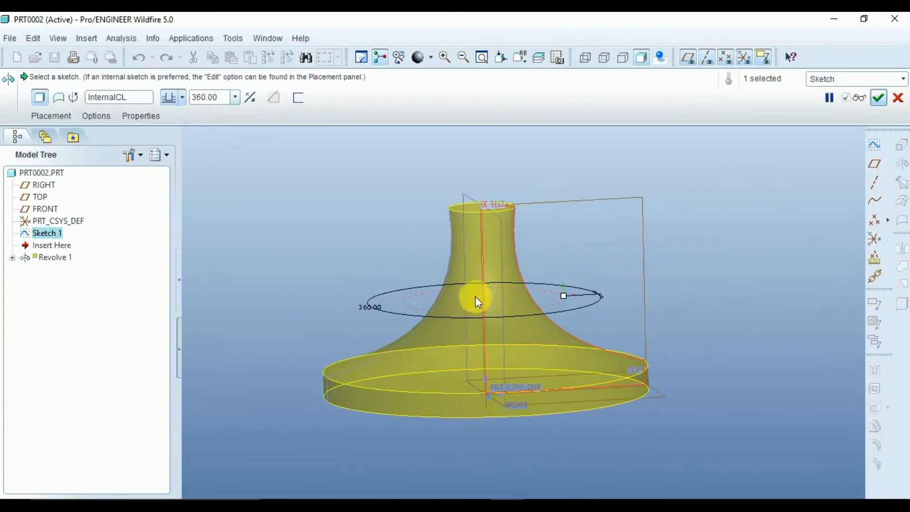
middle_click_drag(585, 311, 633, 329)
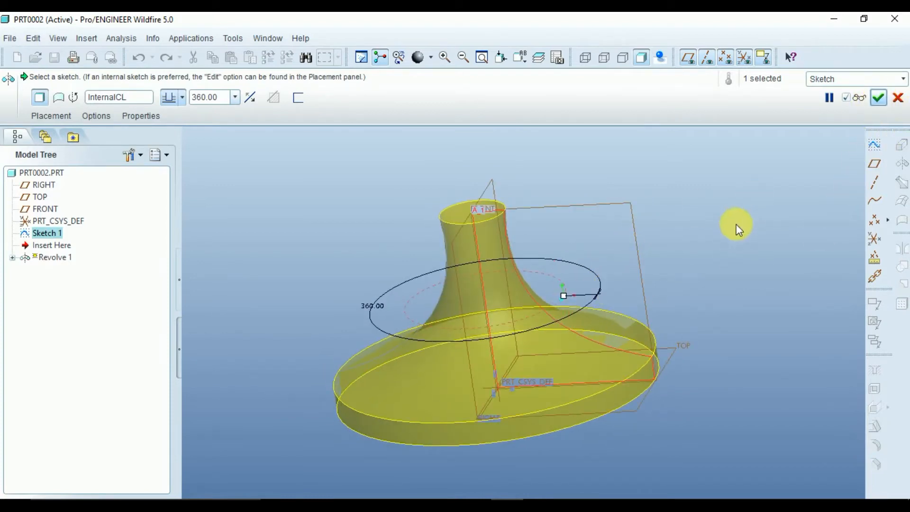
middle_click(702, 276)
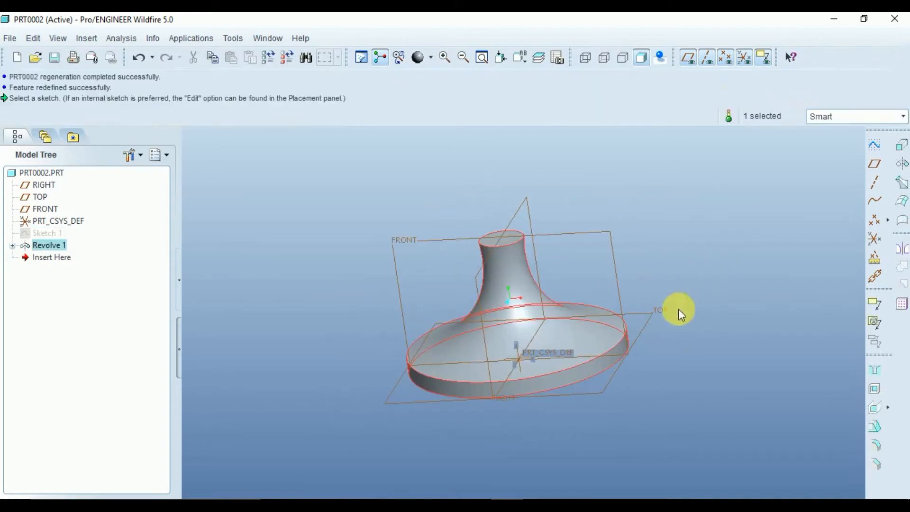
- Start a sketch on the FRONT plane with the RIGHT plane as the reference, oriented to the right
middle_click_drag(676, 309, 599, 275)
left_click(475, 246)
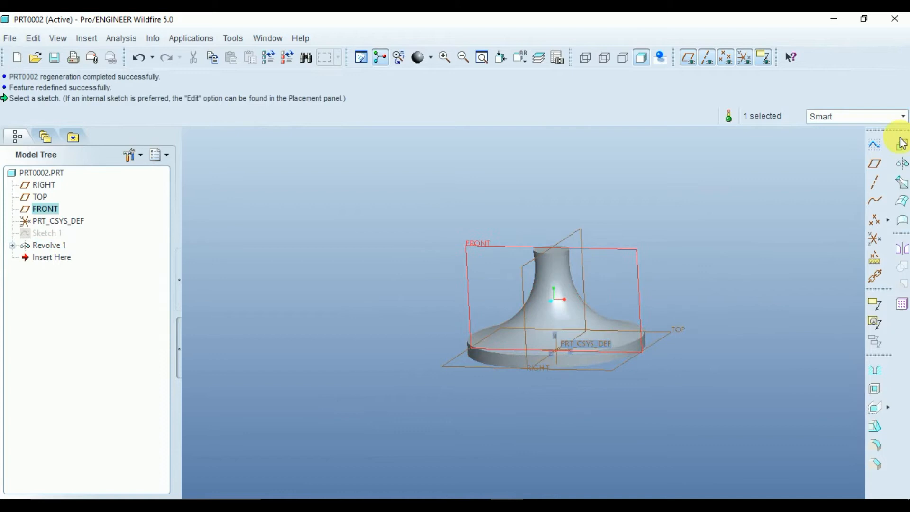
left_click(875, 145)
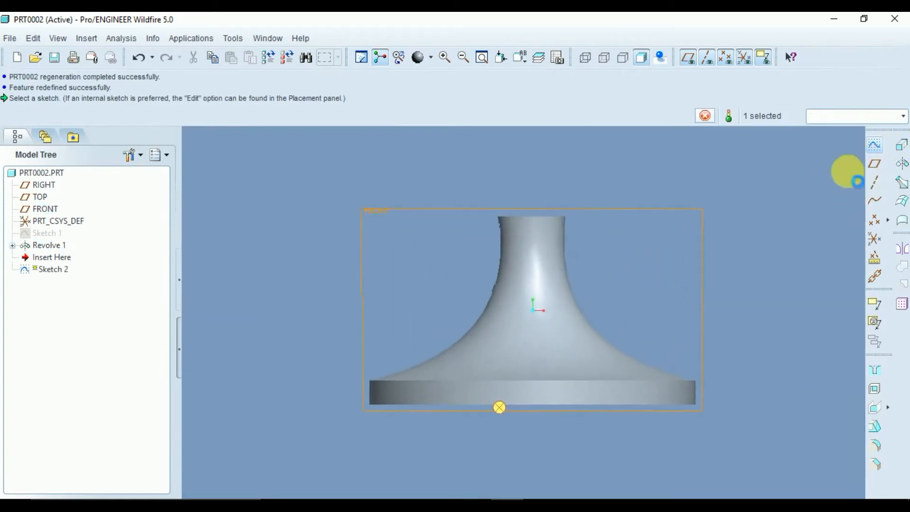
left_click(847, 304)
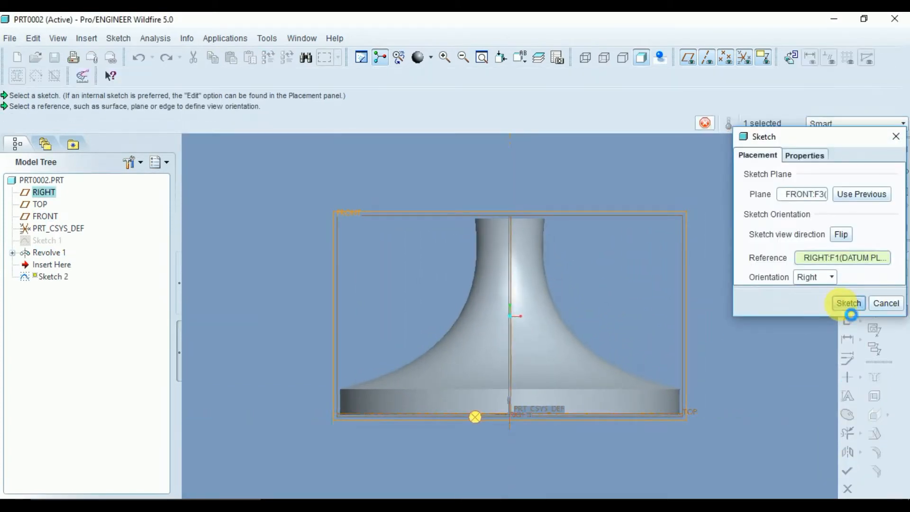
scroll(493, 251, "down", 2)
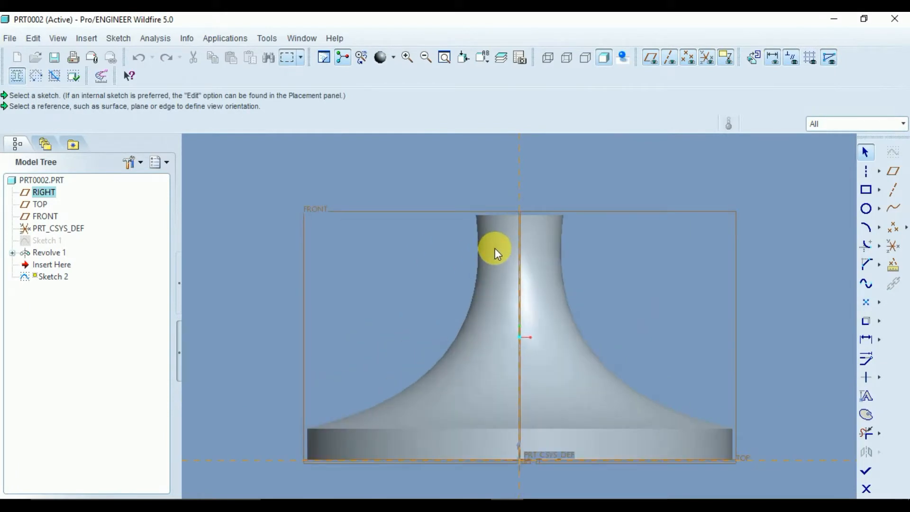
- Sketch a four-point S-shaped spline about 217 mm tall from the neck's upper end down to the TOP plane line, and finish the sketch
left_click(866, 283)
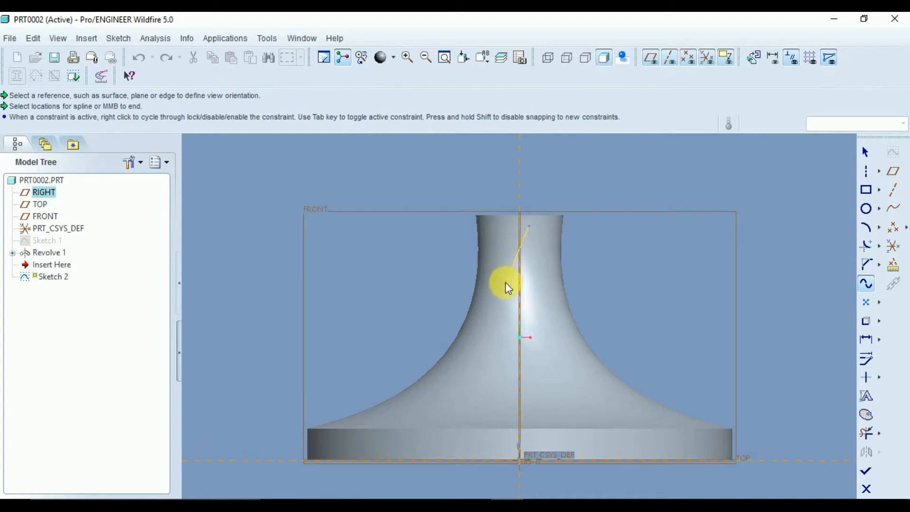
left_click(501, 296)
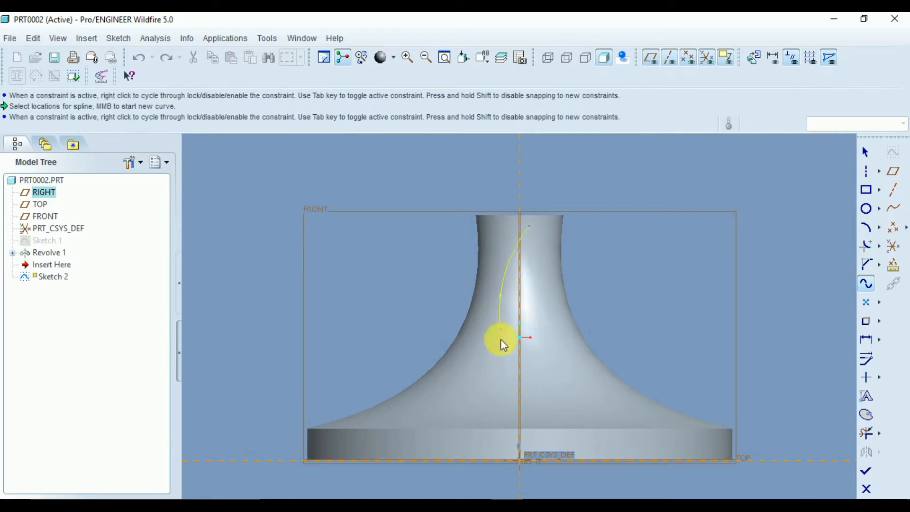
left_click(508, 370)
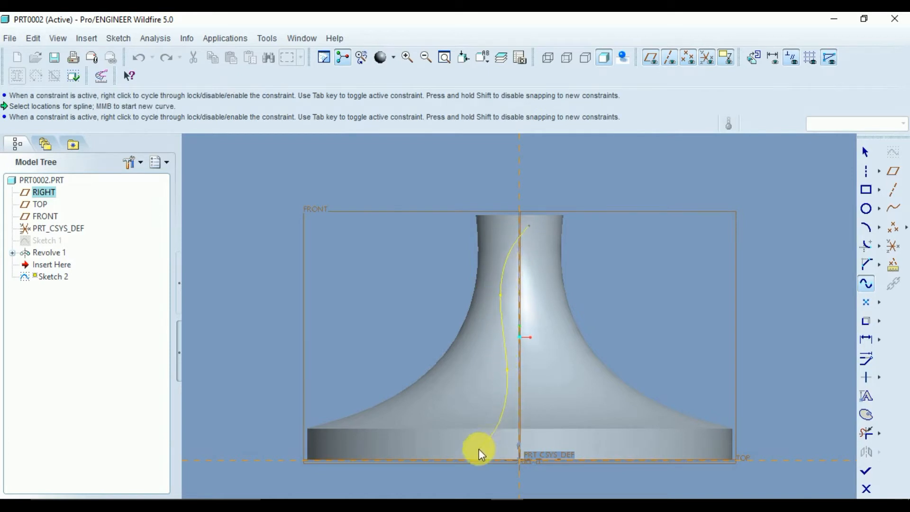
left_click(458, 459)
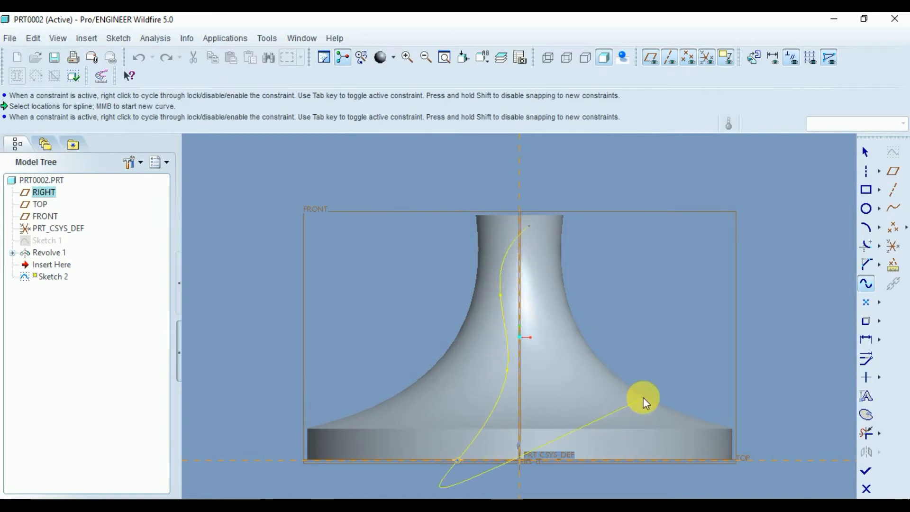
middle_click(644, 397)
scroll(611, 279, "up", 2)
scroll(617, 284, "down", 2)
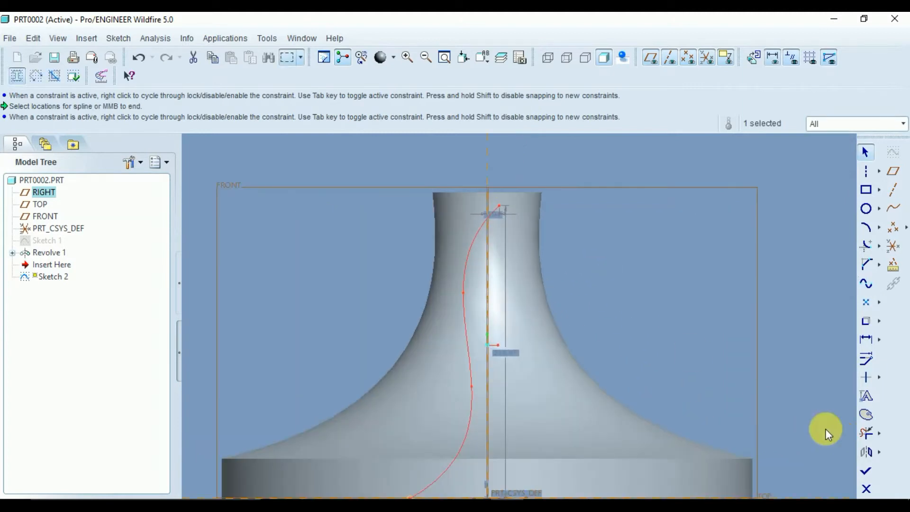
scroll(755, 389, "up", 2)
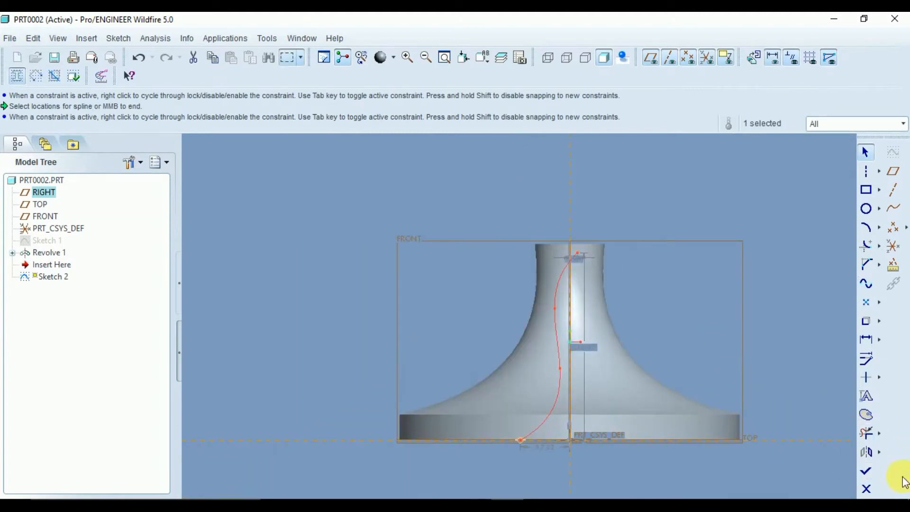
left_click(866, 471)
mouse_move(630, 332)
middle_mouse_down()
mouse_move(619, 315)
mouse_move(357, 275)
middle_mouse_up()
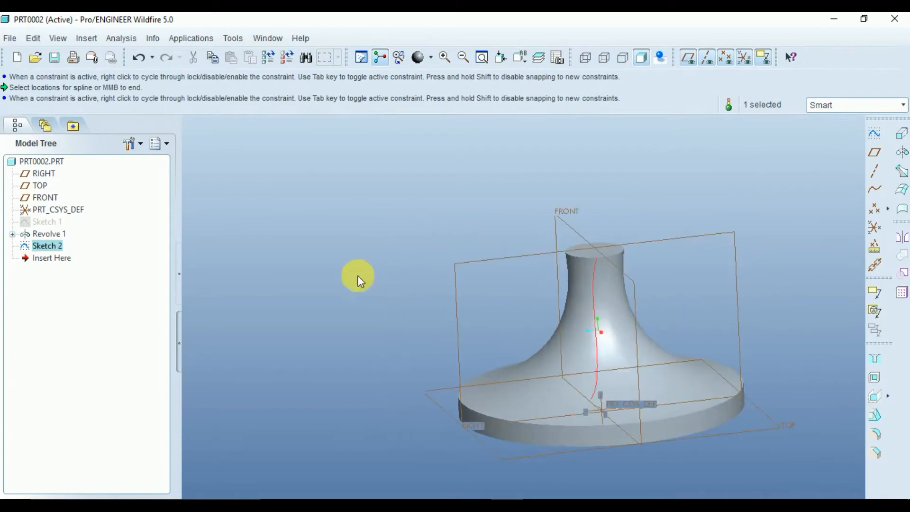
- Extrude the spline as a thickened solid blade with a wall thickness of 3 mm
left_click(901, 133)
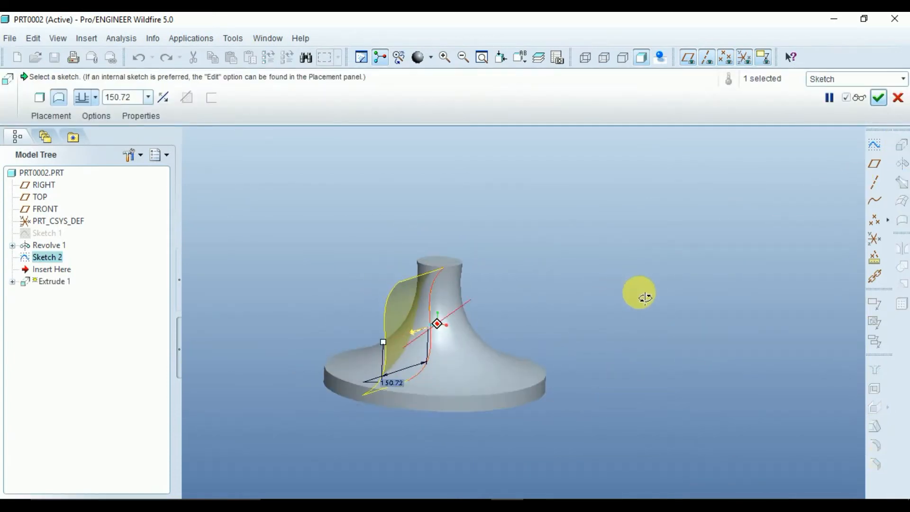
left_click(39, 98)
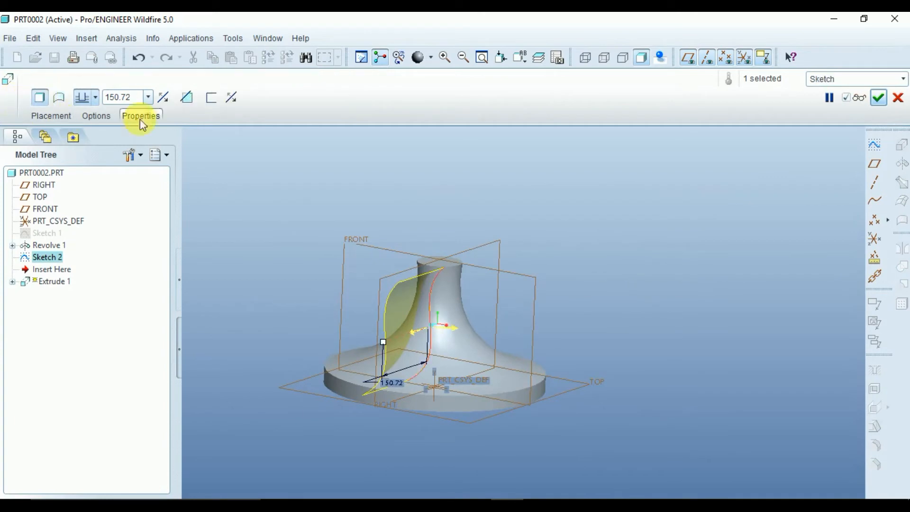
left_click(210, 98)
double_click(240, 99)
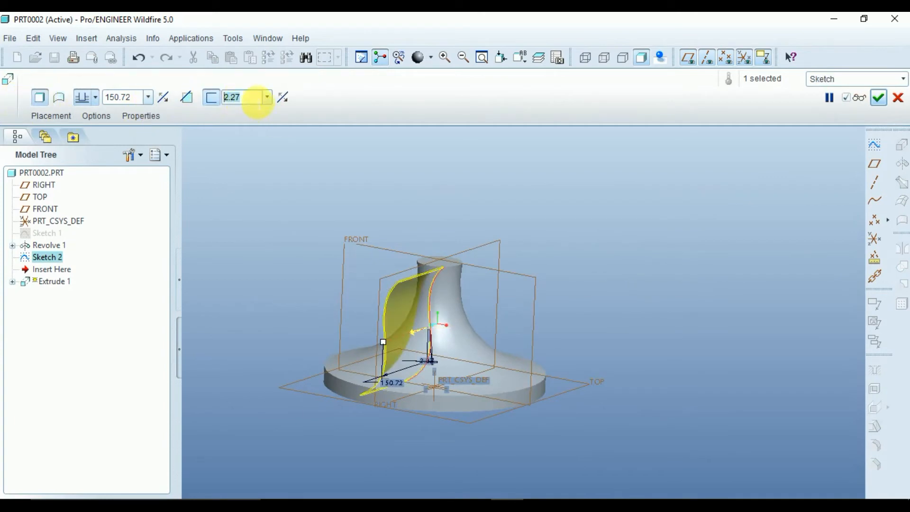
type("3")
key("Return")
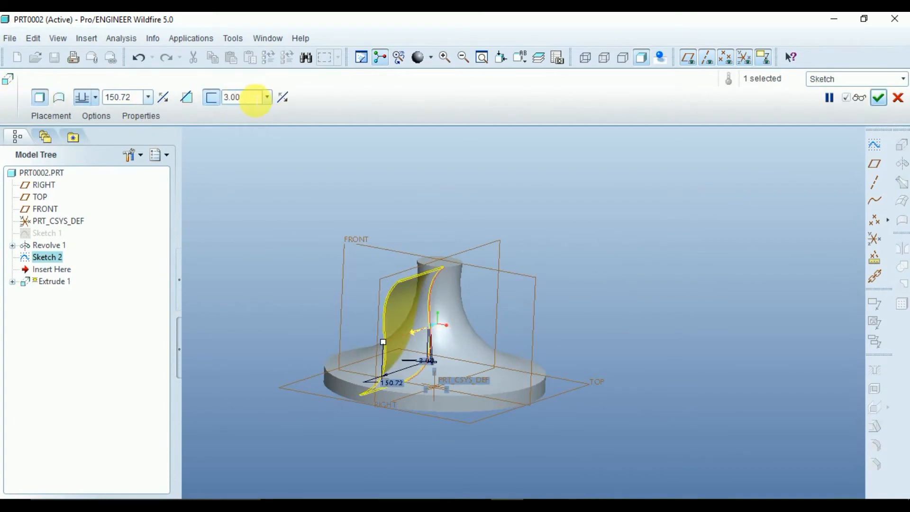
middle_click_drag(293, 309, 315, 319)
scroll(409, 363, "down", 3)
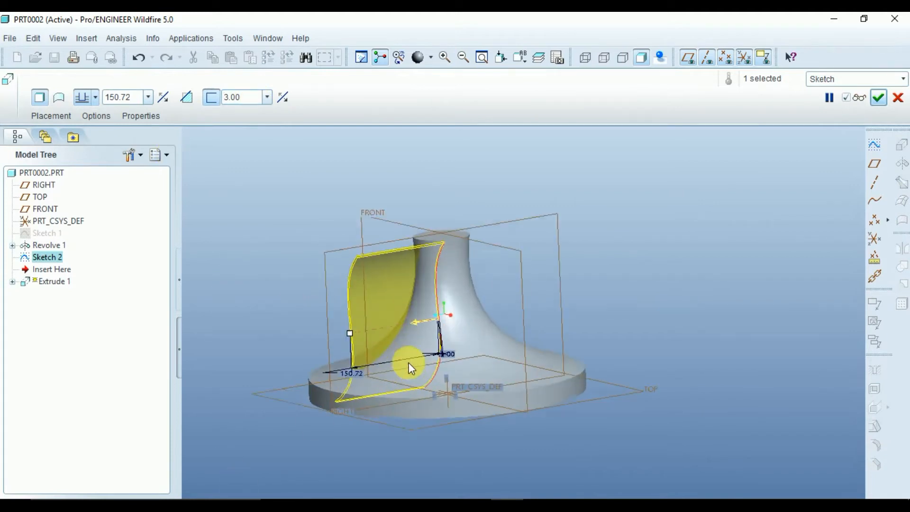
- Stretch the blade's extrusion depth to 173 mm
middle_click_drag(404, 374, 362, 366)
mouse_move(339, 340)
left_mouse_down()
mouse_move(310, 354)
mouse_move(328, 347)
left_mouse_up()
middle_click_drag(388, 354, 399, 351)
- Extend the blade's extrusion to the selected outer rim face of the base and complete the feature
left_click(95, 97)
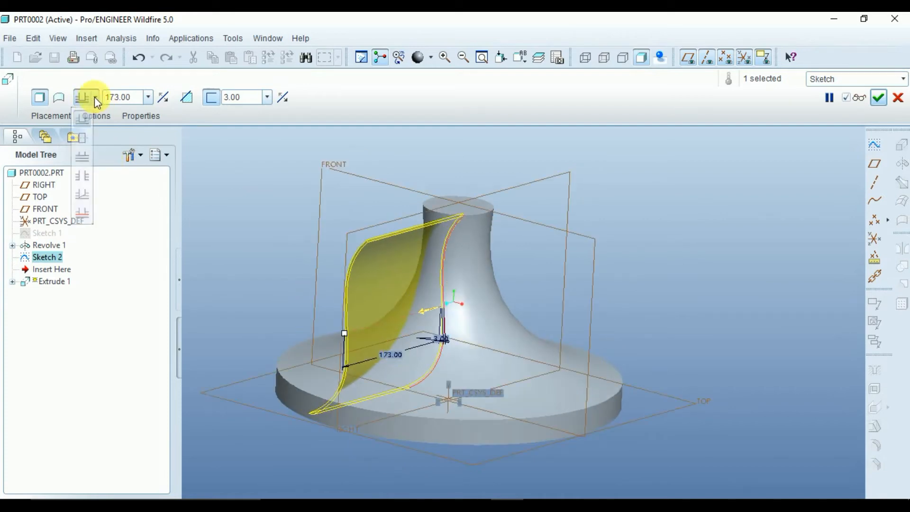
left_click(82, 216)
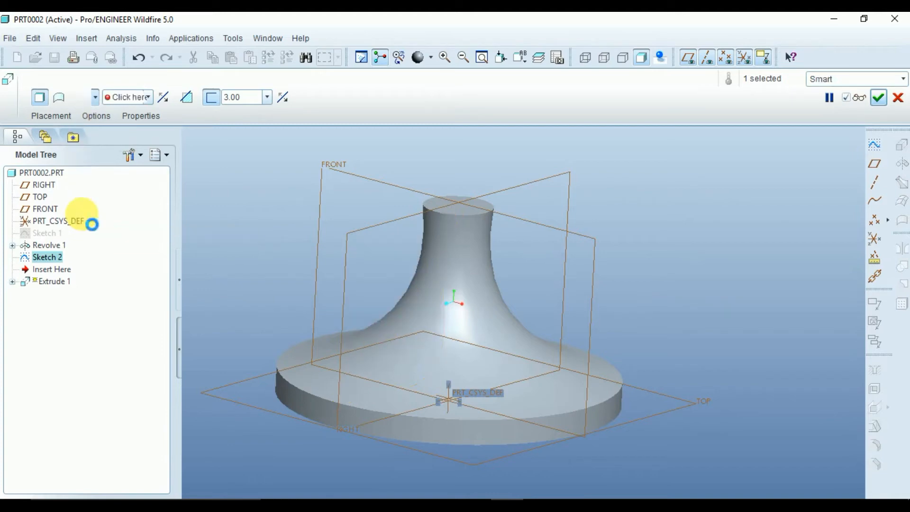
left_click(314, 407)
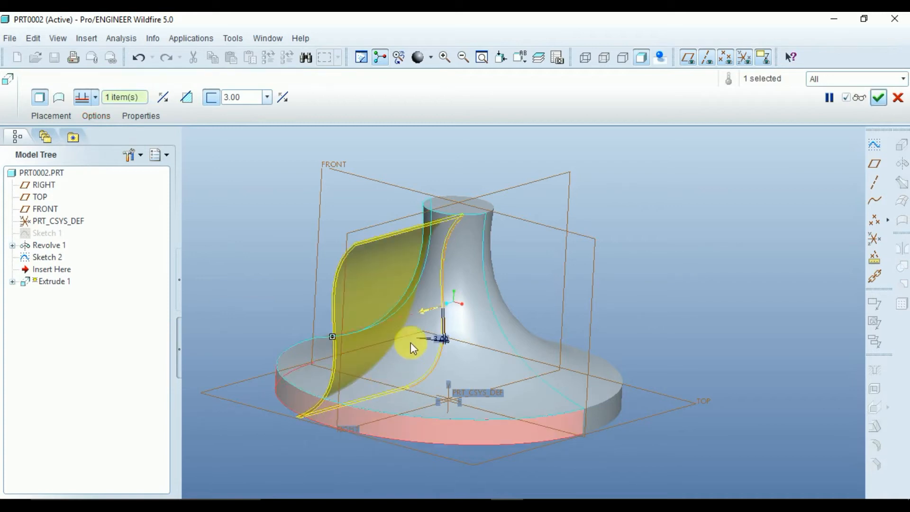
middle_click_drag(428, 335, 311, 394)
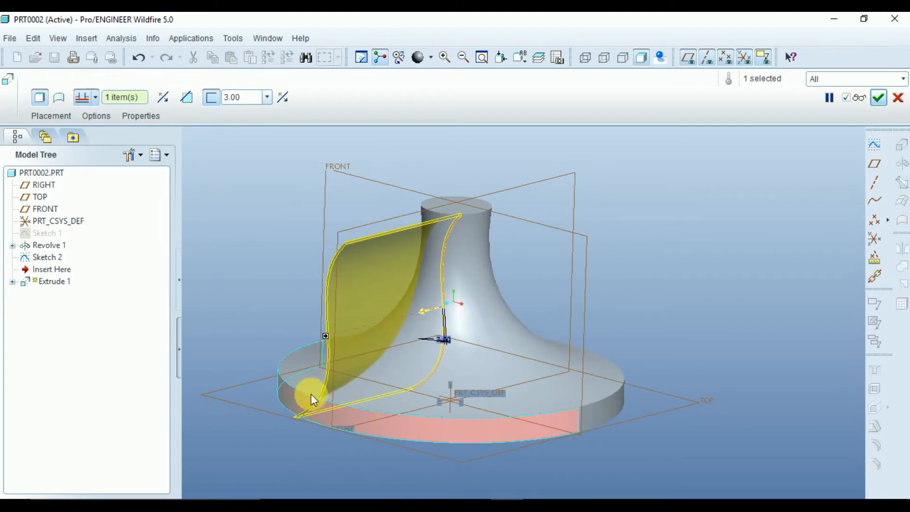
middle_click_drag(440, 423, 502, 417)
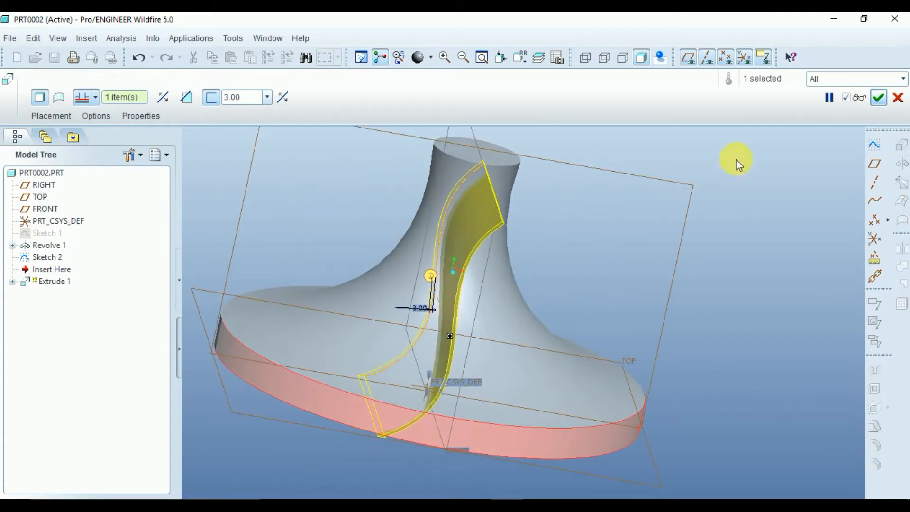
left_click(878, 99)
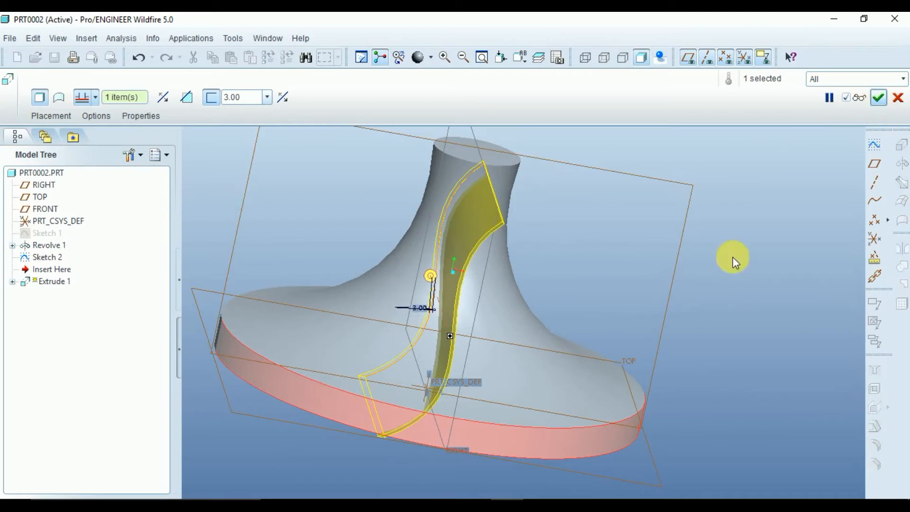
- Set up an axis pattern of the extruded blade about the vertical axis of the part's coordinate system
middle_click_drag(619, 277, 631, 320)
scroll(600, 299, "down", 2)
left_click(539, 286)
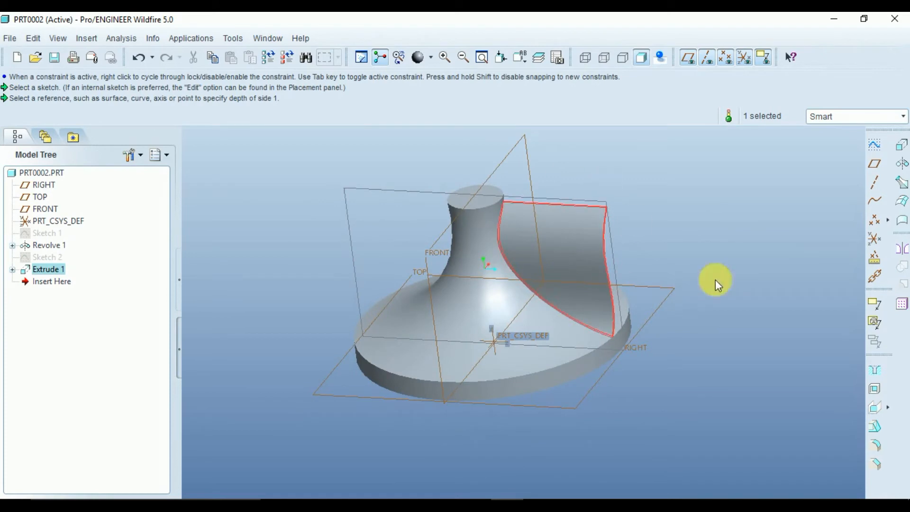
left_click(901, 307)
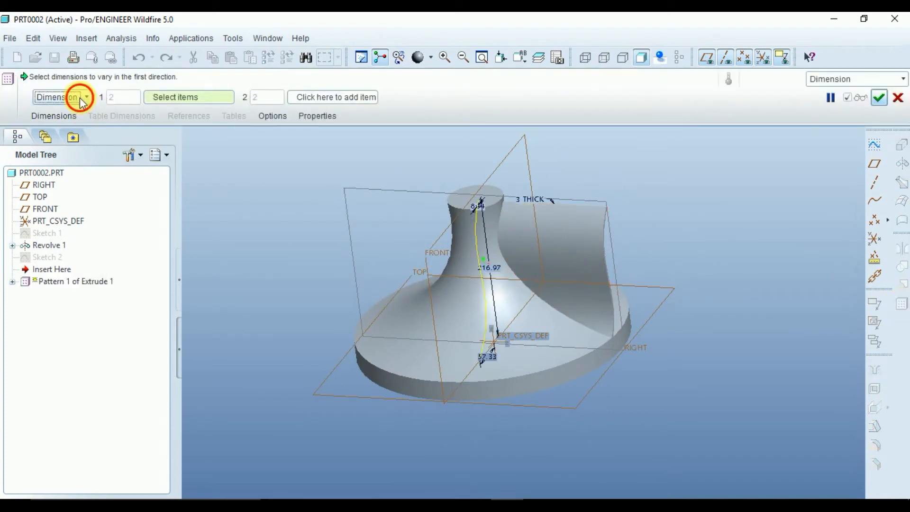
left_click(81, 97)
left_click(66, 134)
scroll(424, 292, "up", 3)
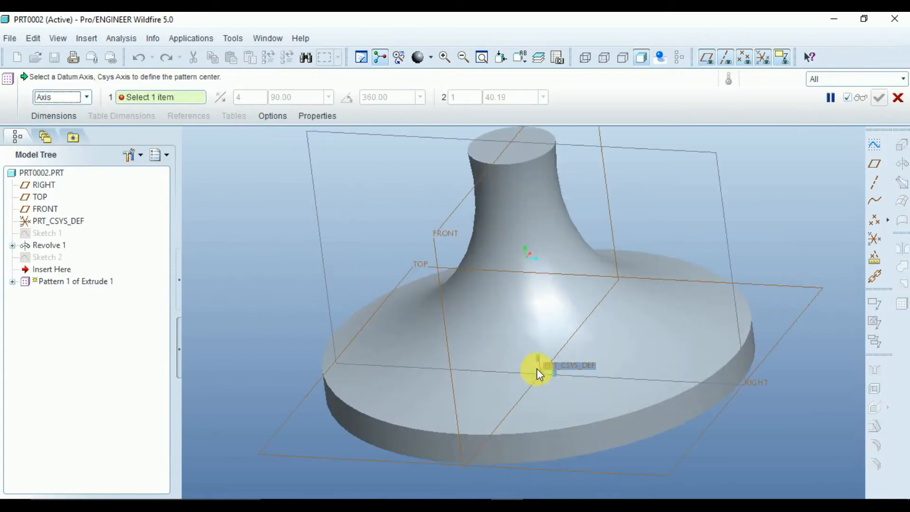
scroll(539, 369, "up", 3)
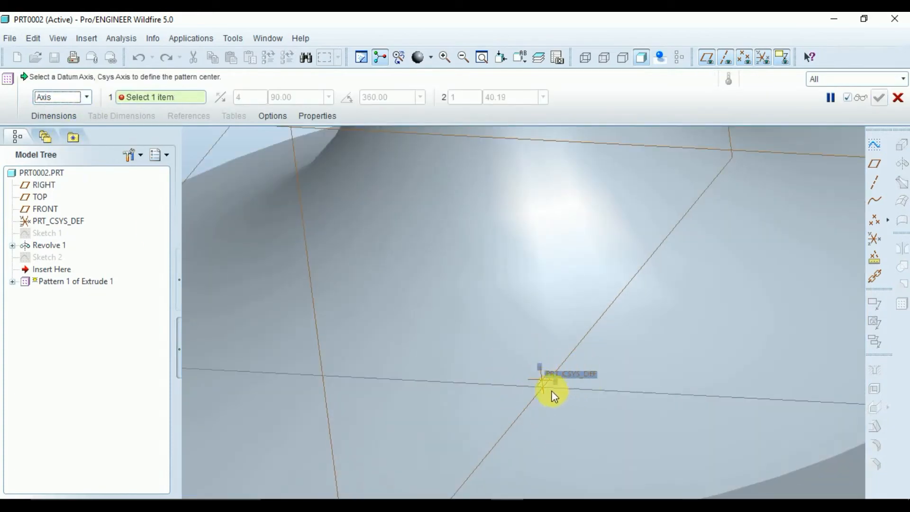
left_click(539, 370)
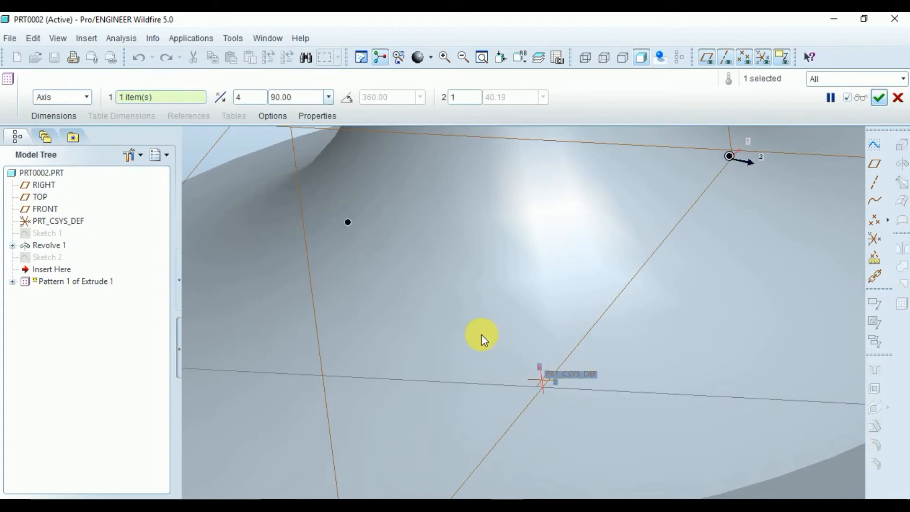
- Set the pattern to 10 blades spread evenly over 360 degrees and complete it
scroll(481, 334, "down", 5)
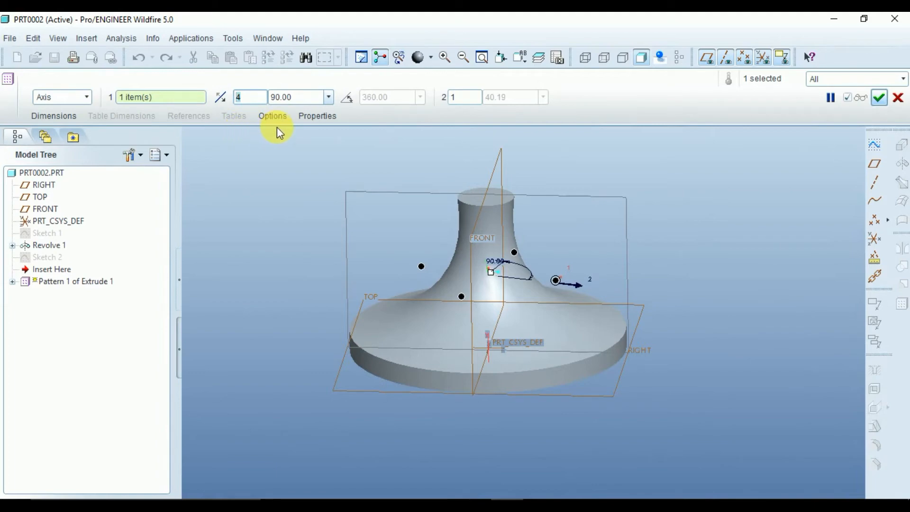
type("10")
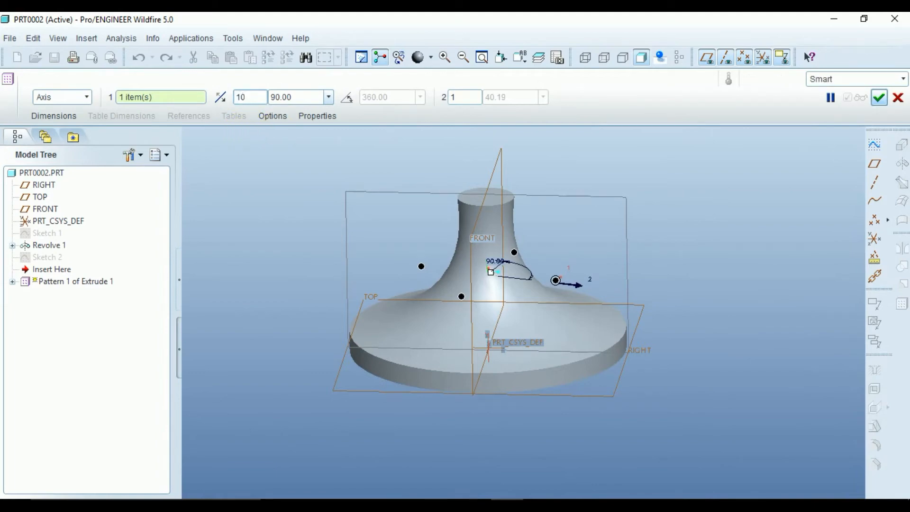
left_click(347, 101)
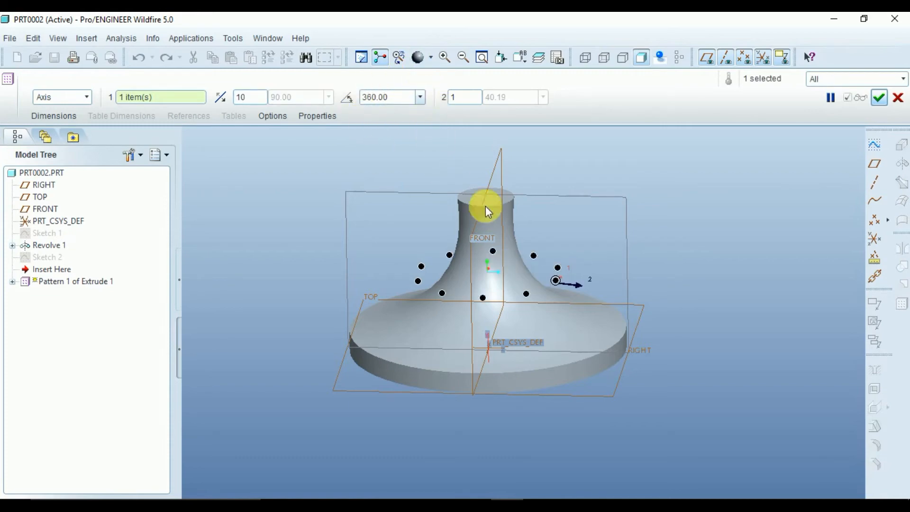
left_click(879, 99)
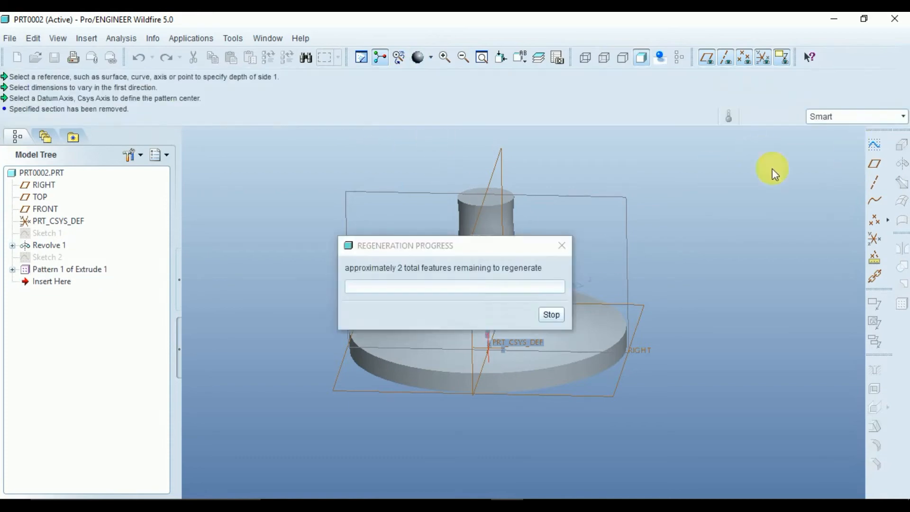
- Start a new sketch on the FRONT plane with the RIGHT plane as reference and Left orientation
middle_click_drag(646, 253, 261, 234)
left_click(720, 241)
scroll(613, 306, "up", 3)
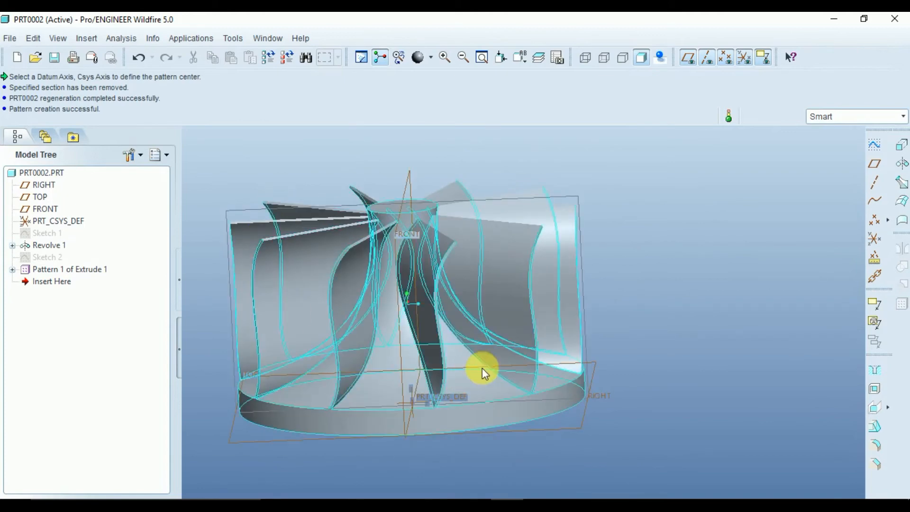
middle_click_drag(594, 404, 378, 361)
left_click(330, 371)
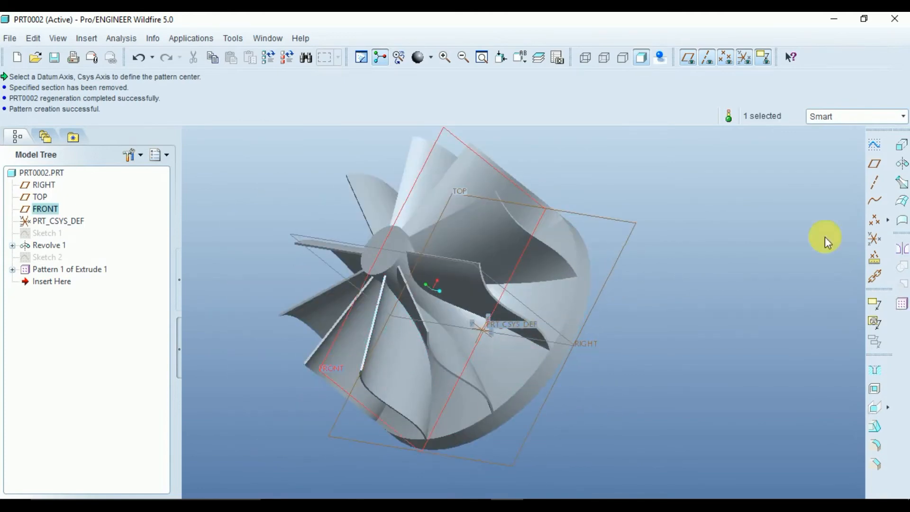
left_click(875, 147)
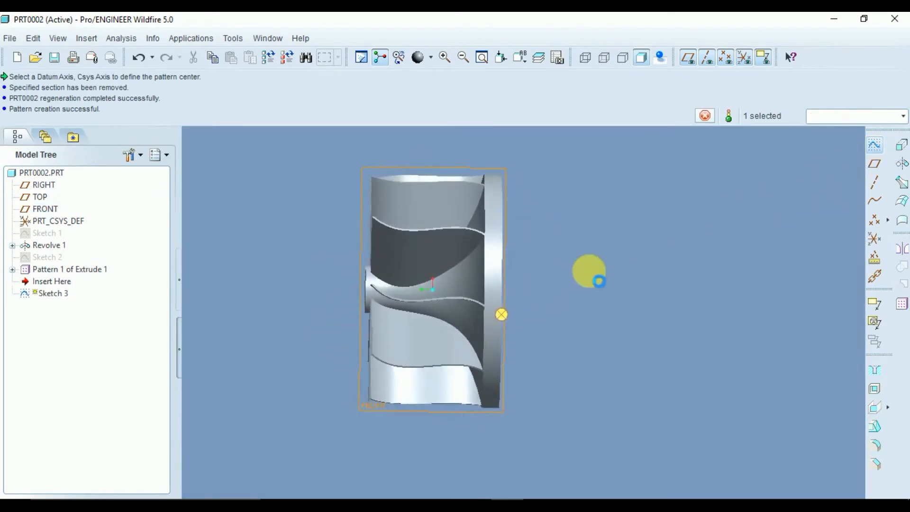
left_click(815, 277)
left_click(809, 309)
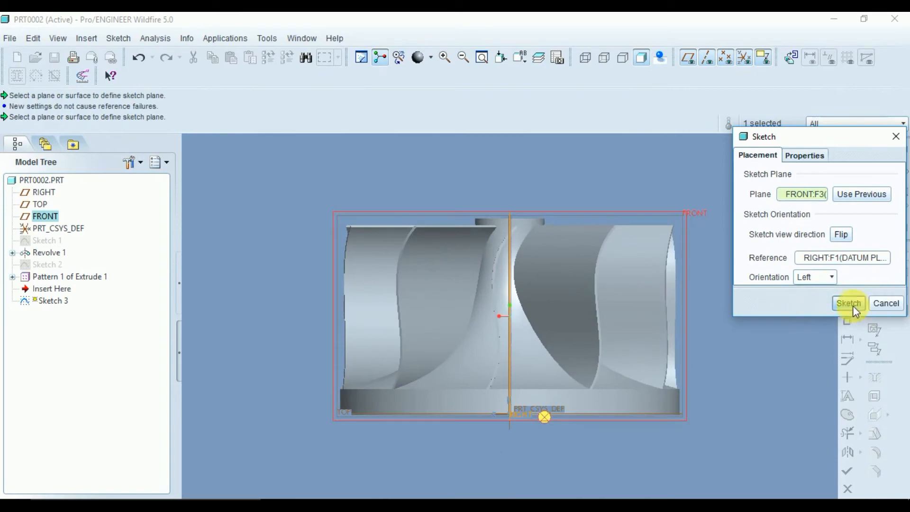
left_click(855, 309)
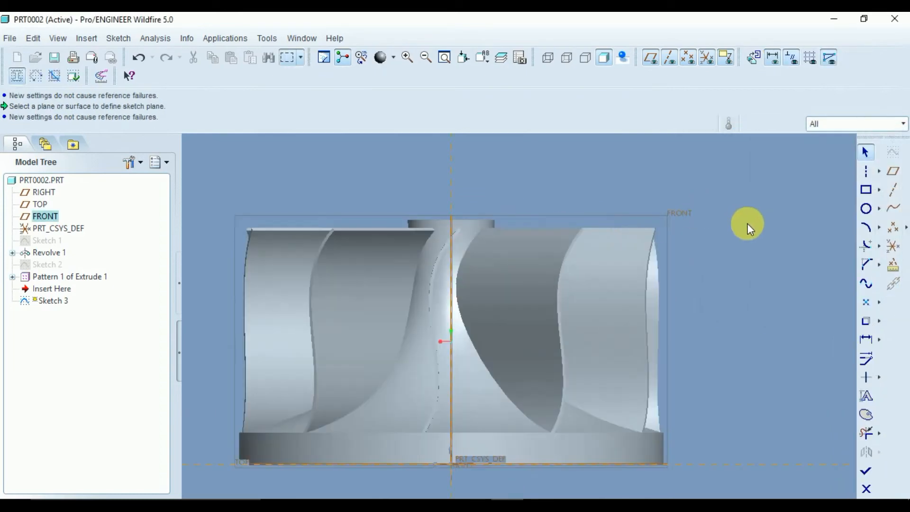
- Add the straight upper edge of a blade as a reference for the sketch
right_click(748, 225)
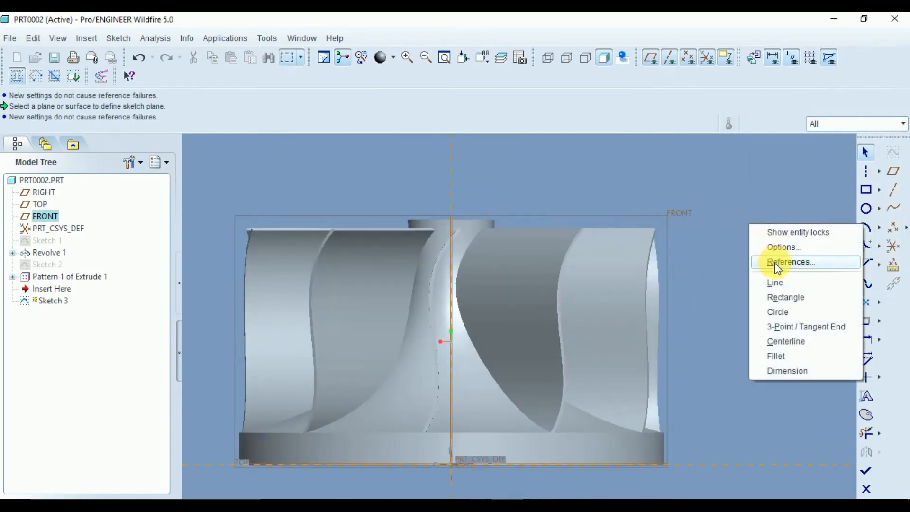
left_click(791, 262)
scroll(626, 229, "down", 3)
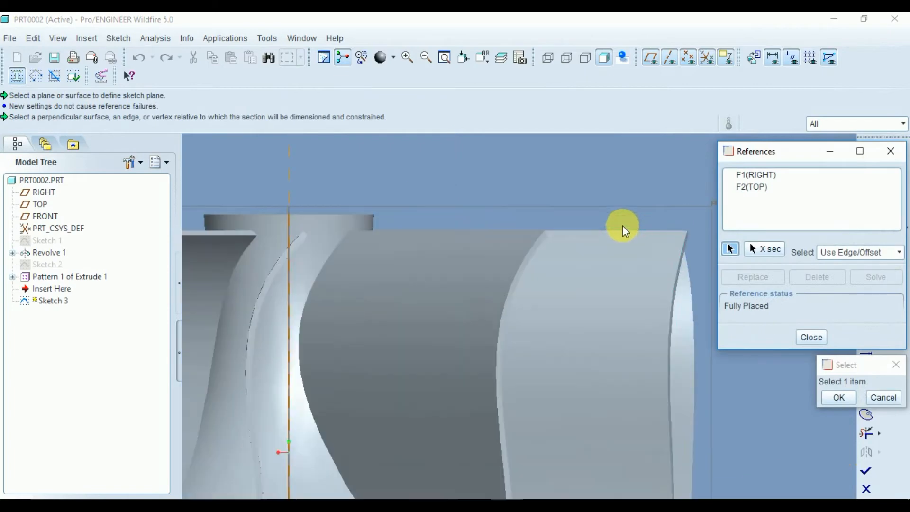
left_click(623, 230)
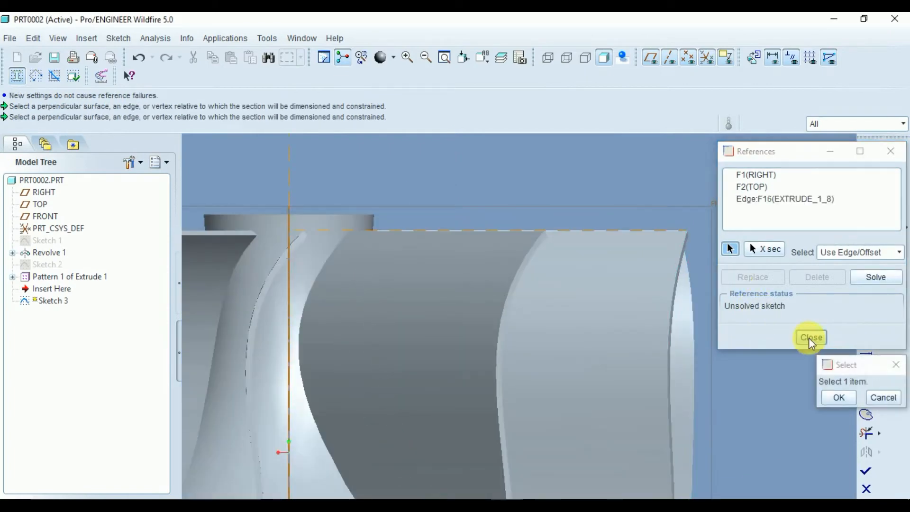
left_click(810, 339)
scroll(616, 246, "up", 2)
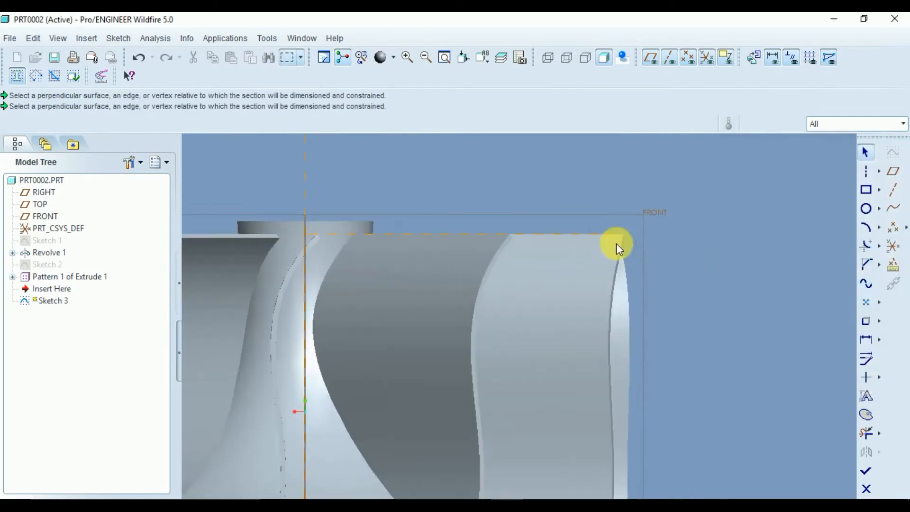
- Sketch a horizontal line about 119 mm long on the blade-edge reference, running outward past the base's rim
left_click(874, 174)
left_click(781, 172)
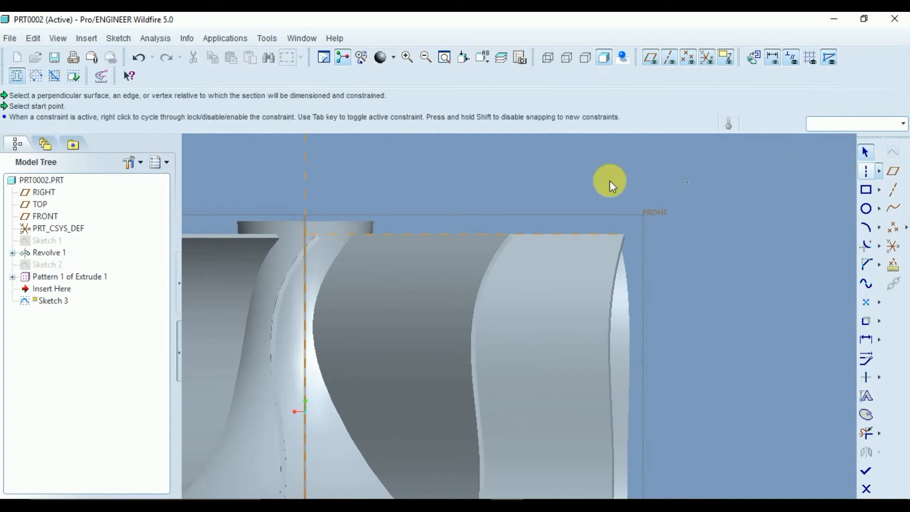
scroll(542, 196, "up", 1)
left_click(512, 209)
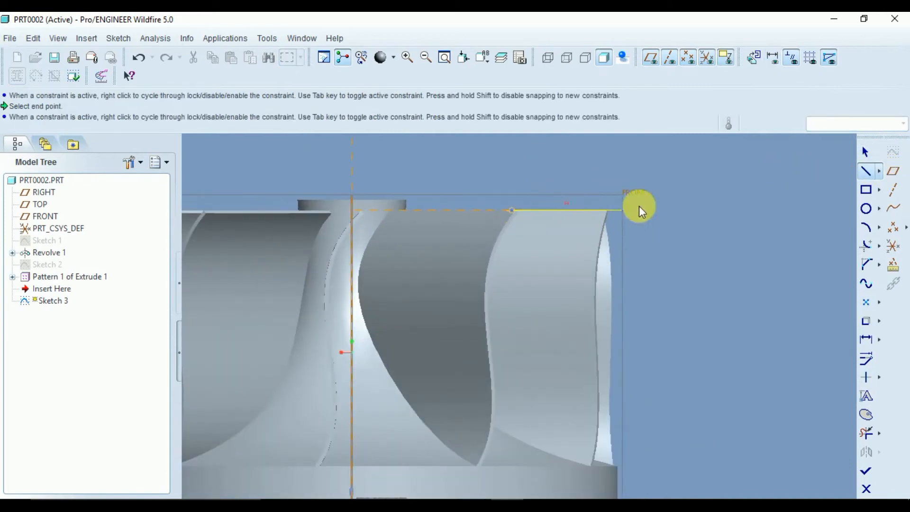
left_click(700, 210)
middle_click(739, 214)
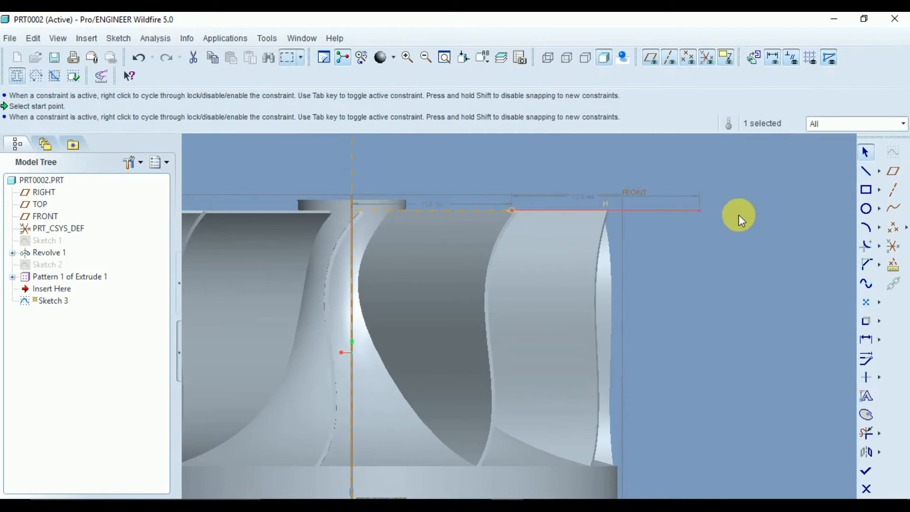
- Close the profile with a three-point spline that bows down into the blades between the line's two endpoints
left_click(870, 284)
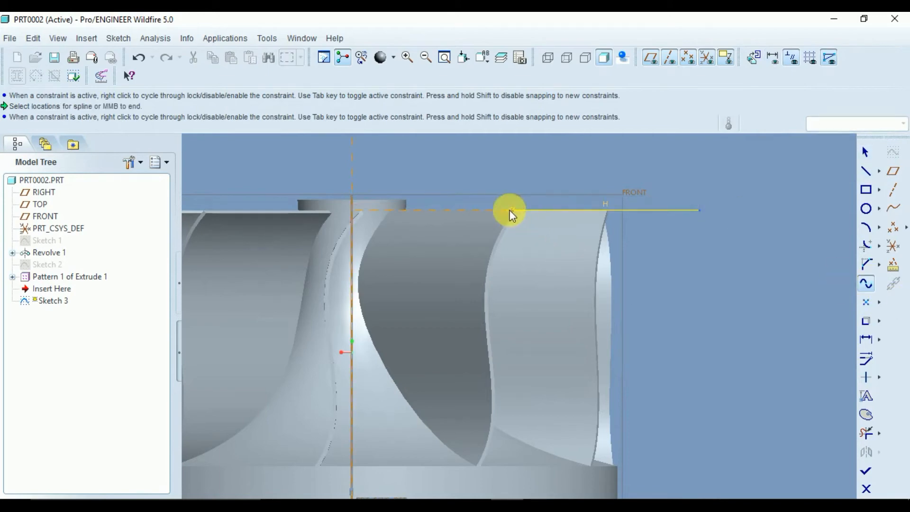
left_click(563, 271)
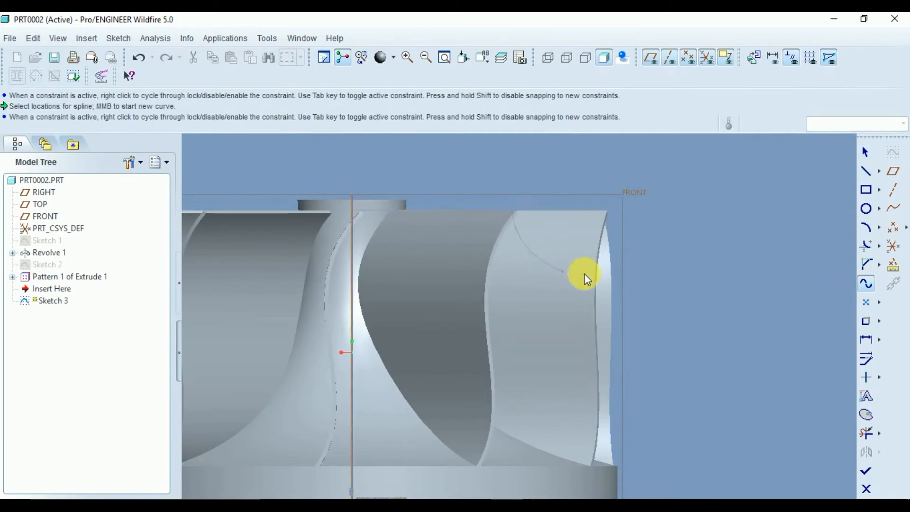
left_click(701, 211)
middle_click(735, 224)
- Add a vertical centerline along the hub's axis and complete the sketch
scroll(734, 237, "down", 4)
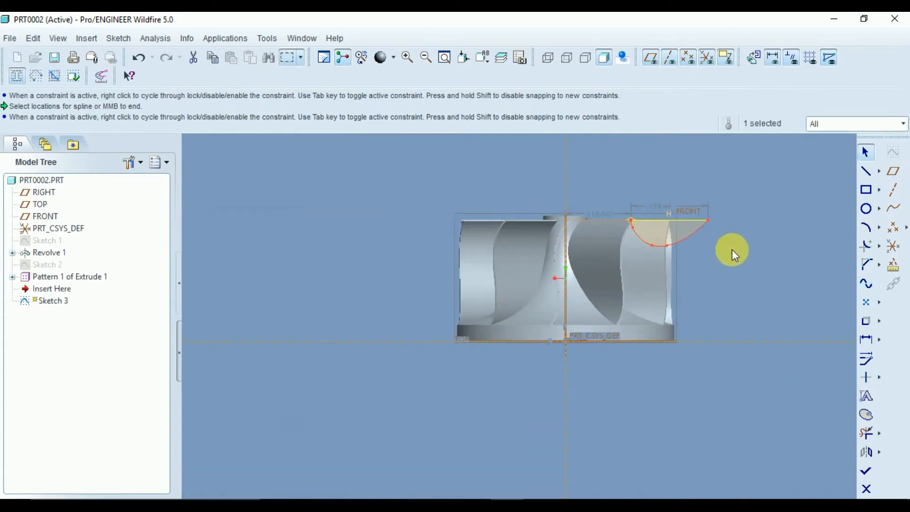
left_click(880, 172)
left_click(837, 170)
left_click(566, 272)
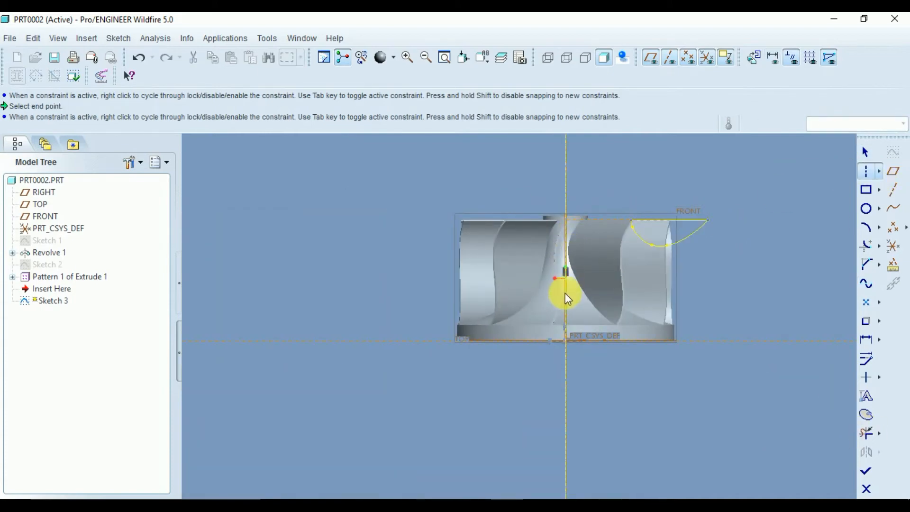
left_click(569, 298)
middle_click(687, 313)
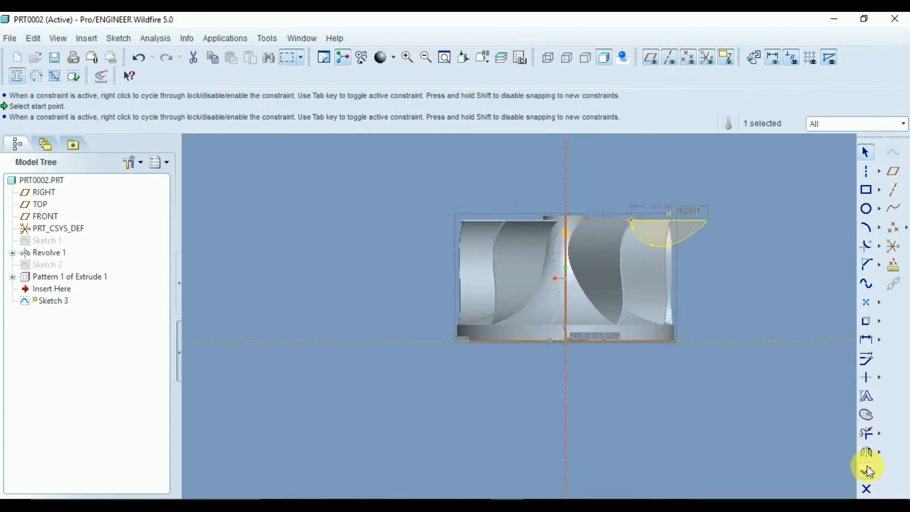
left_click(868, 471)
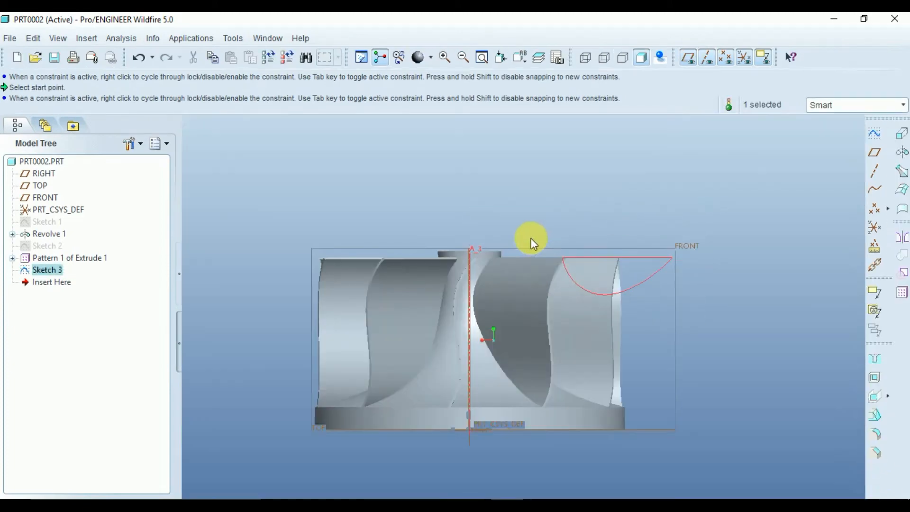
- Revolve the closed profile 360 degrees about its centerline as a material-removing cut through the blades' upper outer corners
left_click(903, 154)
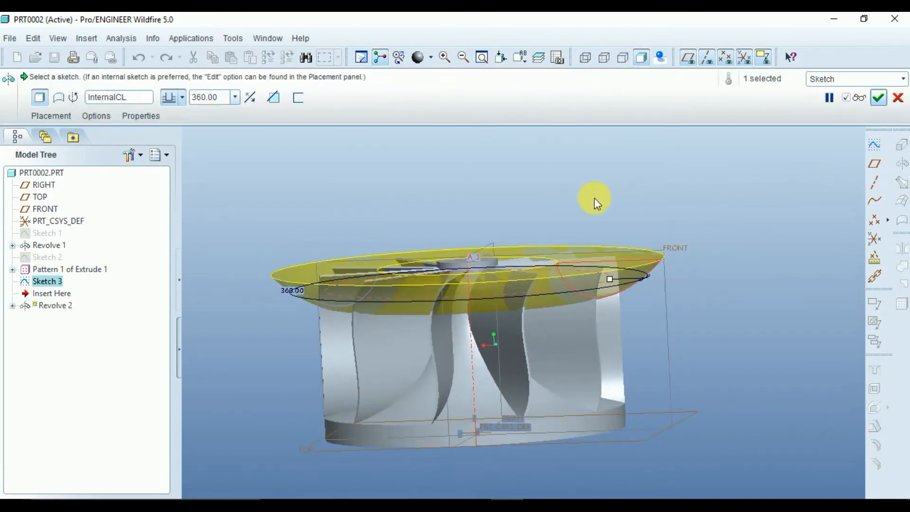
left_click(274, 98)
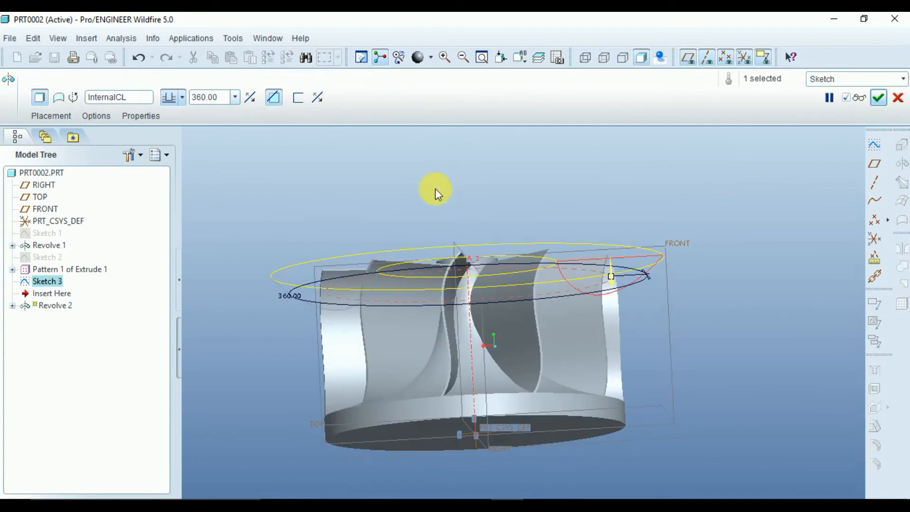
middle_click(435, 189)
middle_click_drag(433, 193, 639, 382)
left_click(673, 336)
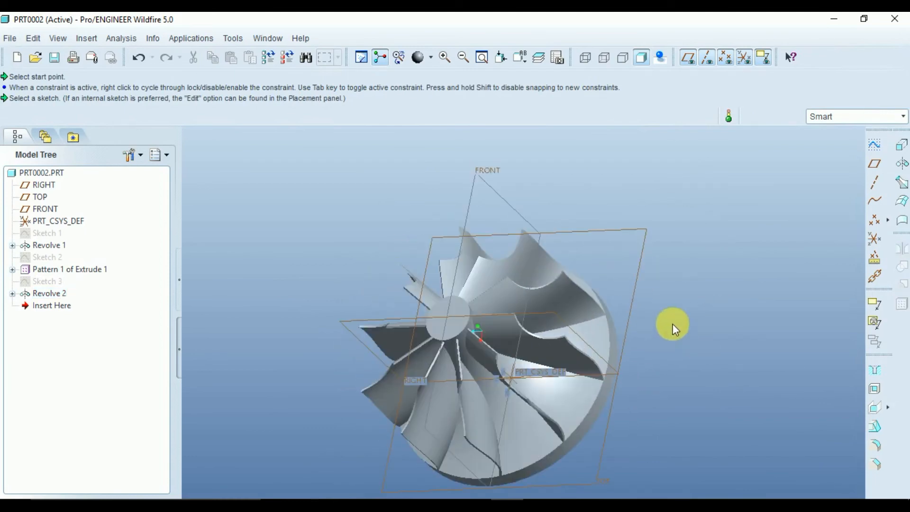
- Hide the datum planes, axes, datum points and coordinate systems
left_click(688, 57)
left_click(707, 58)
left_click(726, 57)
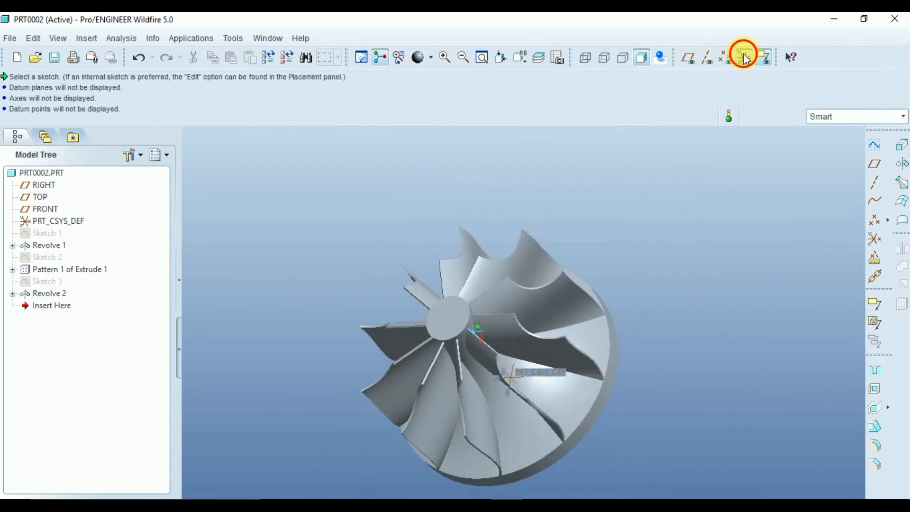
left_click(745, 57)
- Apply a gold appearance from the std-metals.dmt library to the hub's underside, outer rim, top face and flared surfaces
scroll(675, 311, "down", 2)
middle_click_drag(675, 311, 585, 311)
scroll(585, 311, "up", 5)
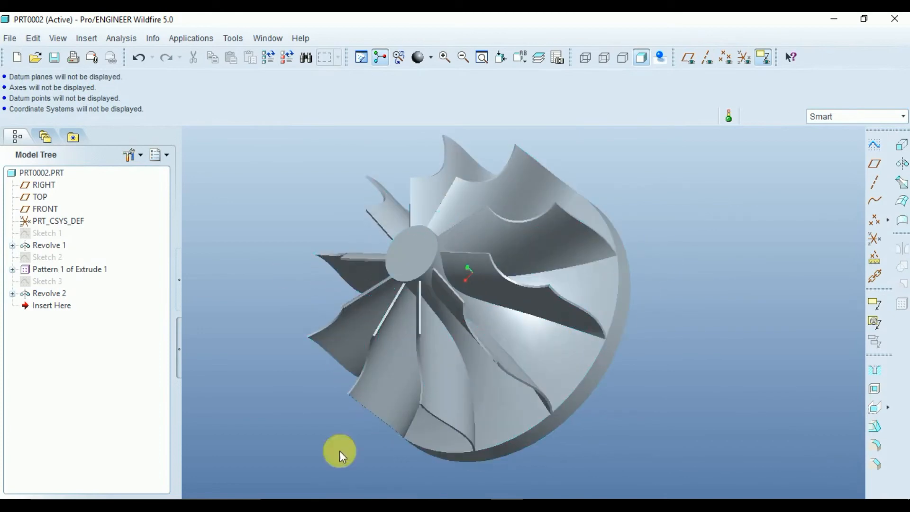
mouse_move(510, 297)
middle_mouse_down()
mouse_move(514, 279)
mouse_move(503, 294)
middle_mouse_up()
left_click(430, 58)
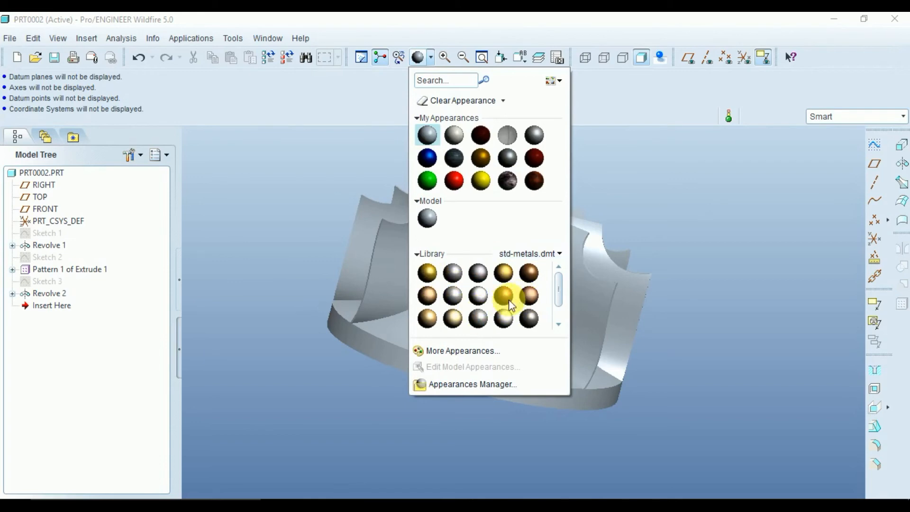
left_click(501, 272)
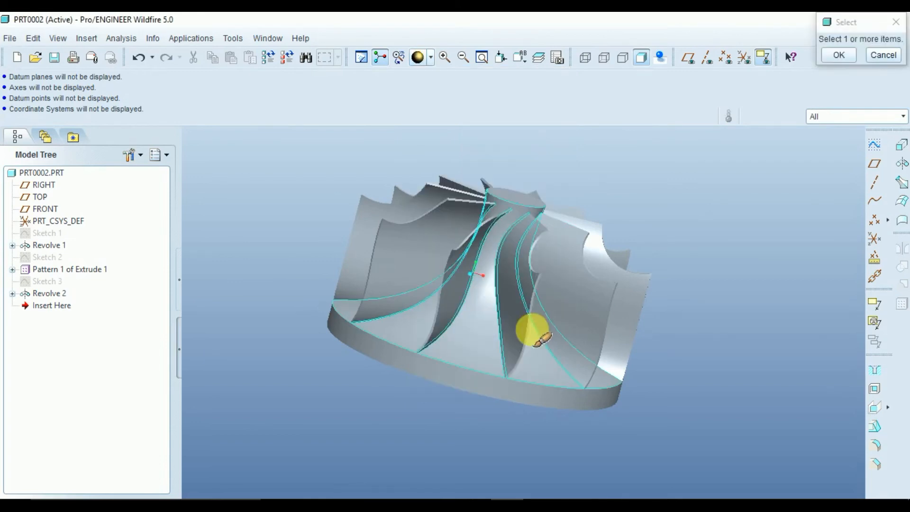
middle_click_drag(533, 329, 543, 292)
left_click(498, 319)
mouse_move(498, 319)
middle_mouse_down()
mouse_move(508, 329)
mouse_move(488, 358)
mouse_move(476, 311)
mouse_move(463, 345)
mouse_move(504, 284)
mouse_move(489, 297)
mouse_move(497, 329)
middle_mouse_up()
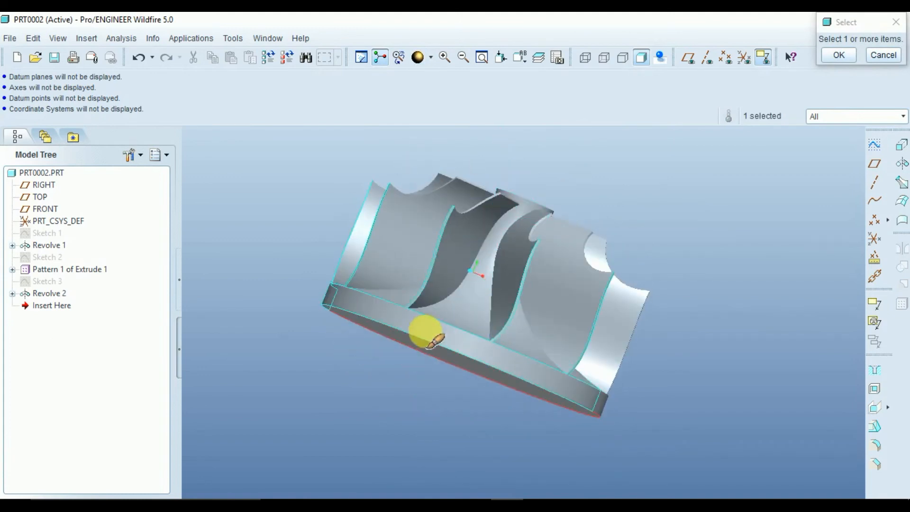
left_click(464, 350, "ctrl")
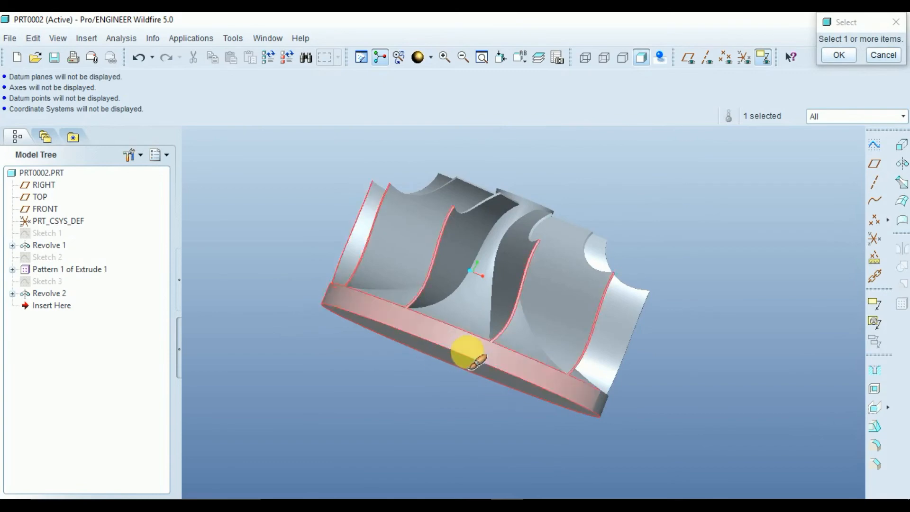
middle_click_drag(463, 350, 507, 252)
left_click(470, 377, "ctrl")
left_click(510, 250, "ctrl")
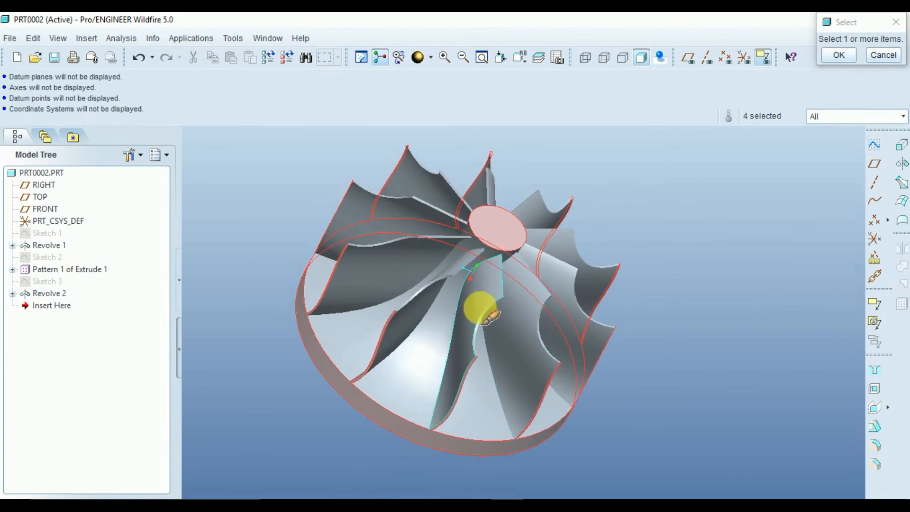
middle_click_drag(482, 305, 512, 335)
left_click(390, 305, "ctrl")
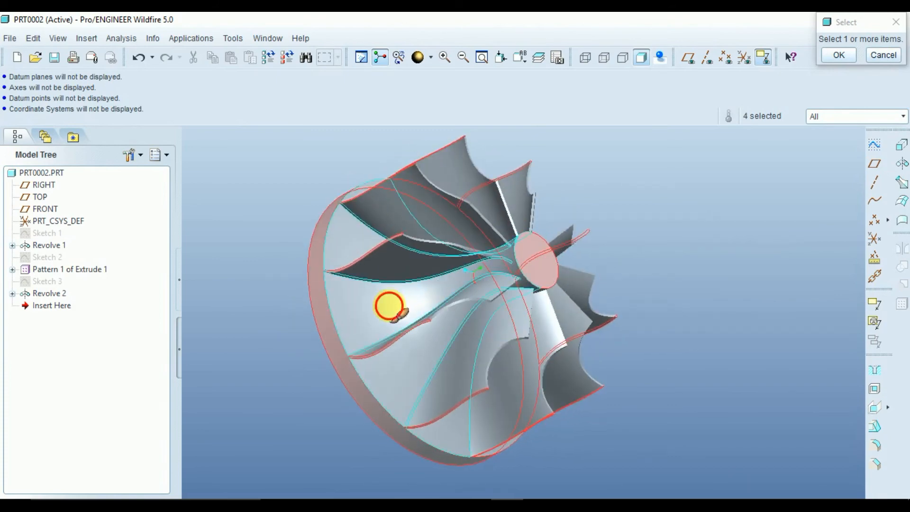
middle_click_drag(390, 306, 402, 349)
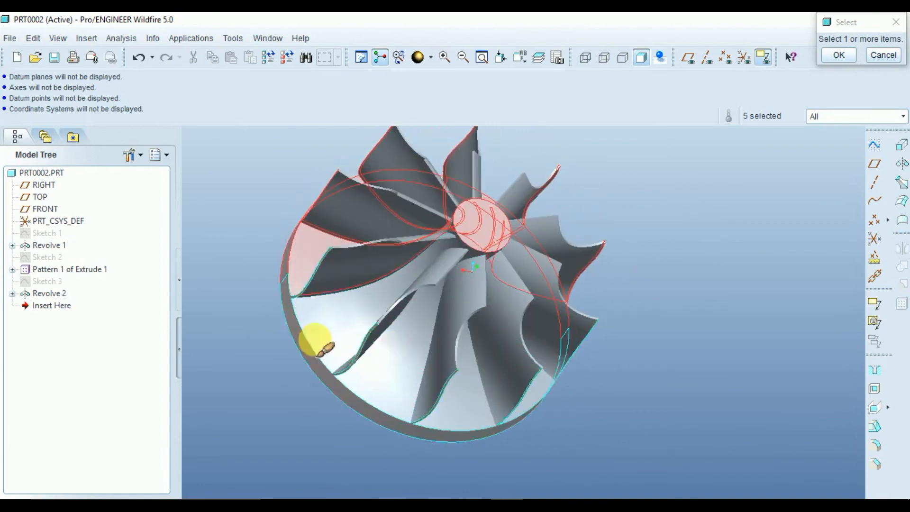
left_click(374, 401, "ctrl")
middle_click_drag(373, 401, 433, 319)
middle_click(376, 315)
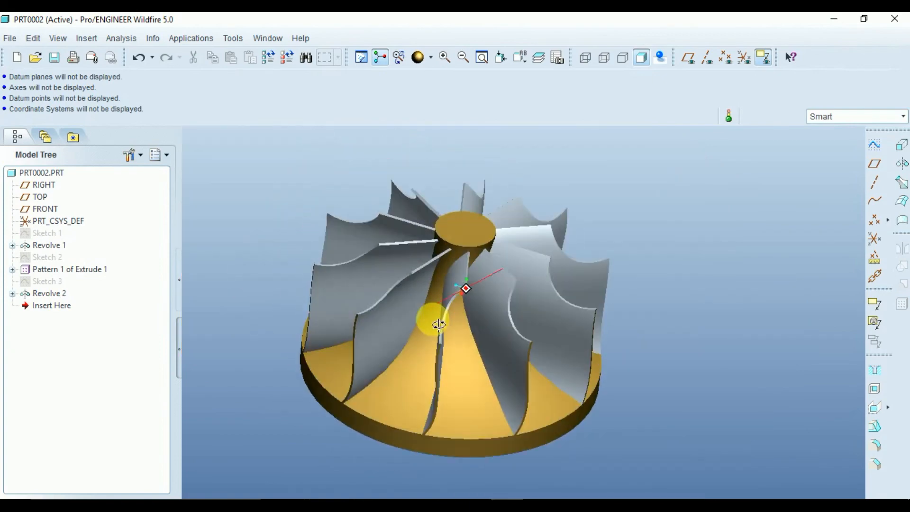
- Apply the yellow appearance from My Appearances to both side faces of all ten blades
left_click(432, 58)
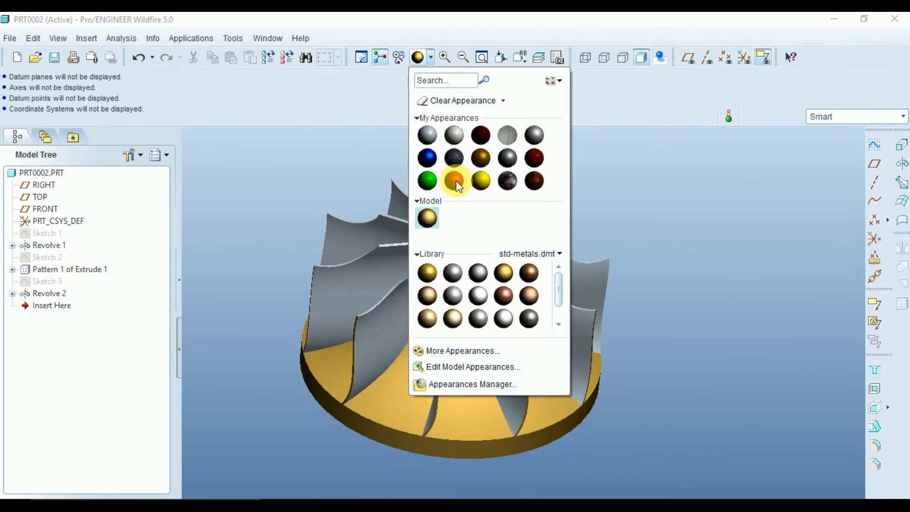
left_click(482, 186)
middle_click_drag(488, 204, 378, 286)
left_click(407, 290)
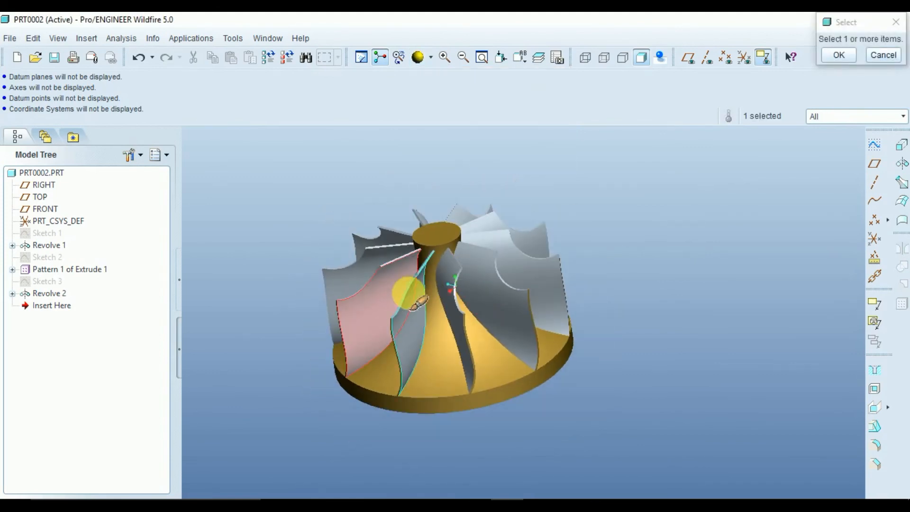
middle_click_drag(413, 315, 534, 264)
left_click(377, 305)
left_click(400, 314)
left_click(382, 315)
left_click(414, 313)
left_click(517, 235, "ctrl")
left_click(498, 259, "ctrl")
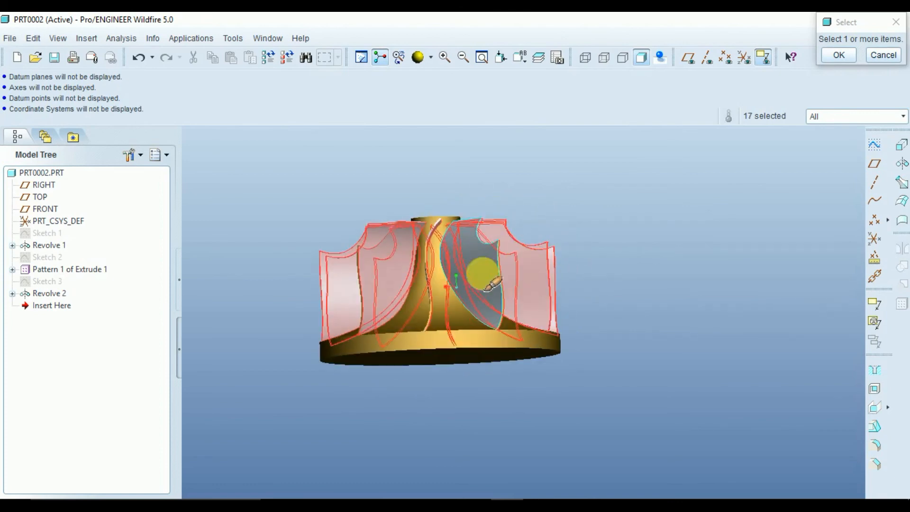
middle_click_drag(483, 269, 609, 331)
left_click(526, 262, "ctrl")
left_click(534, 272, "ctrl")
left_click(840, 56)
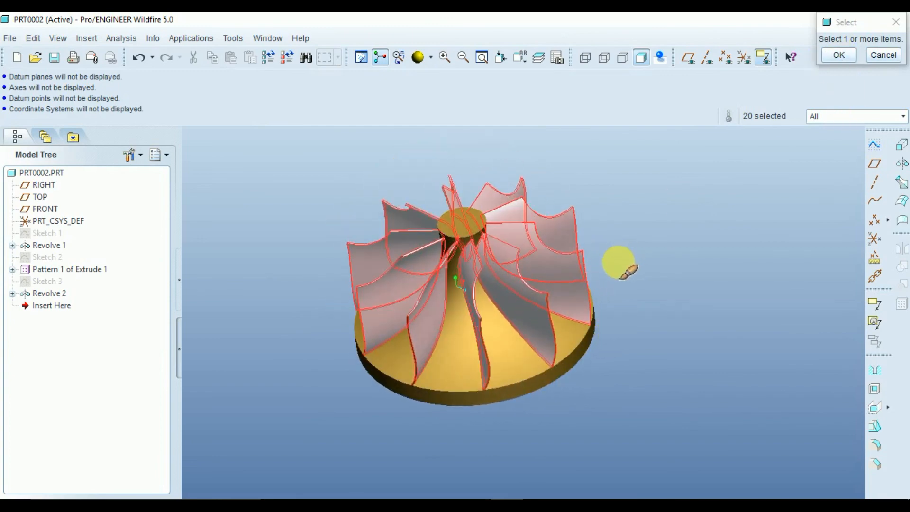
middle_click_drag(619, 262, 532, 325)
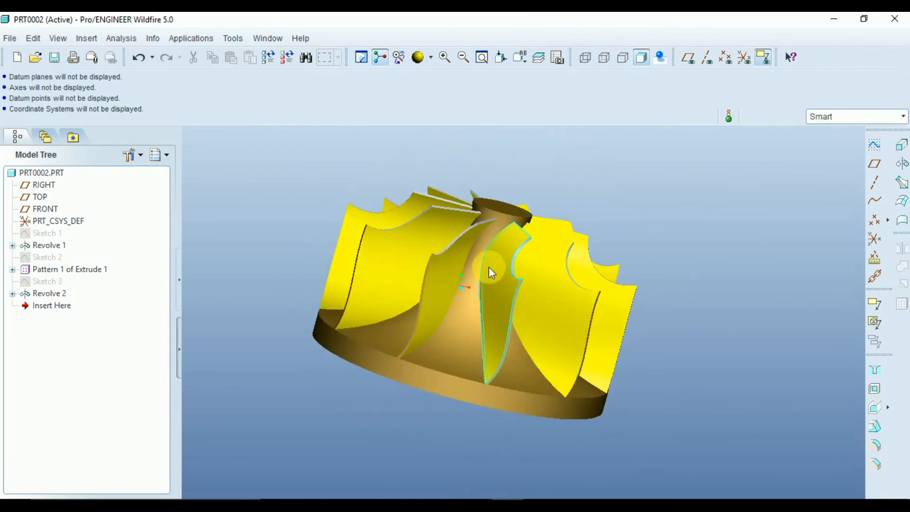
mouse_move(490, 269)
middle_mouse_down()
mouse_move(488, 342)
mouse_move(514, 348)
mouse_move(488, 352)
mouse_move(481, 339)
mouse_move(516, 371)
mouse_move(463, 372)
mouse_move(504, 386)
mouse_move(520, 362)
middle_mouse_up()
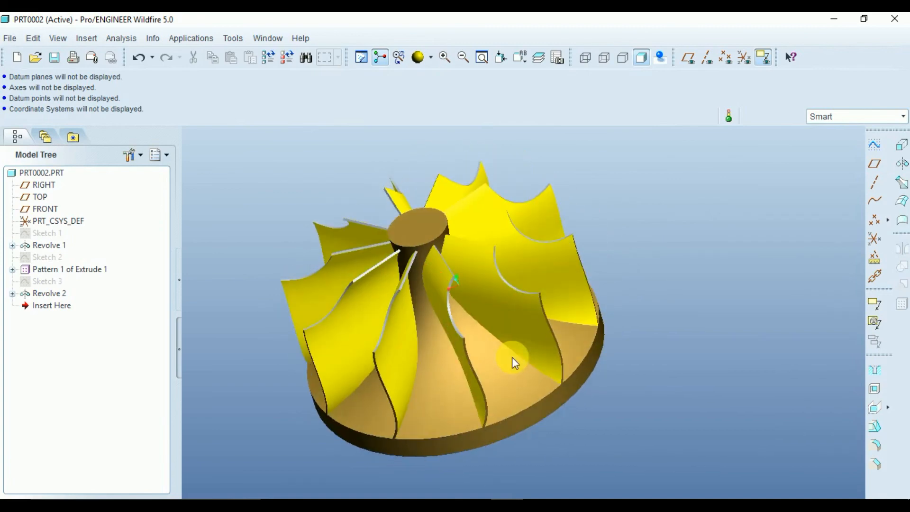